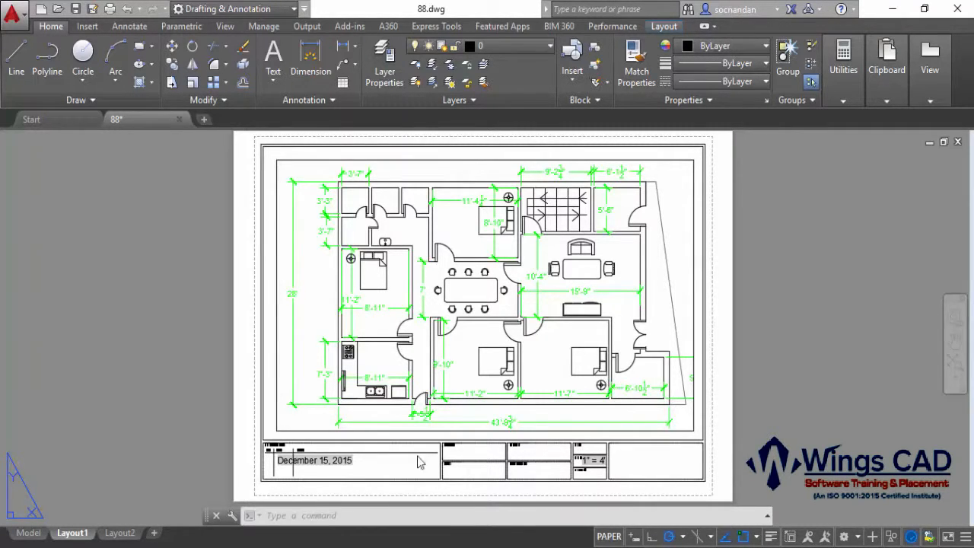
Open the page setup of Layout1 for modification.
right_click(75, 535)
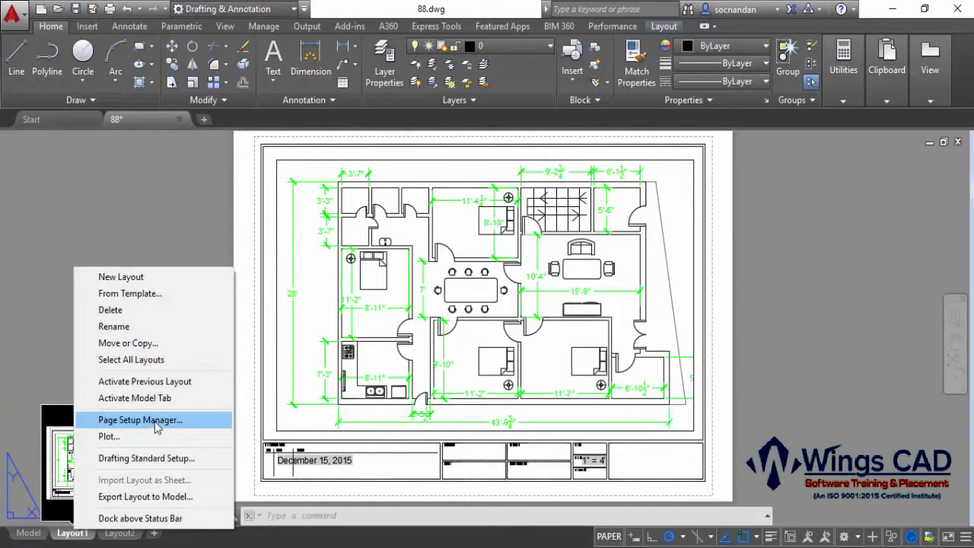
left_click(155, 426)
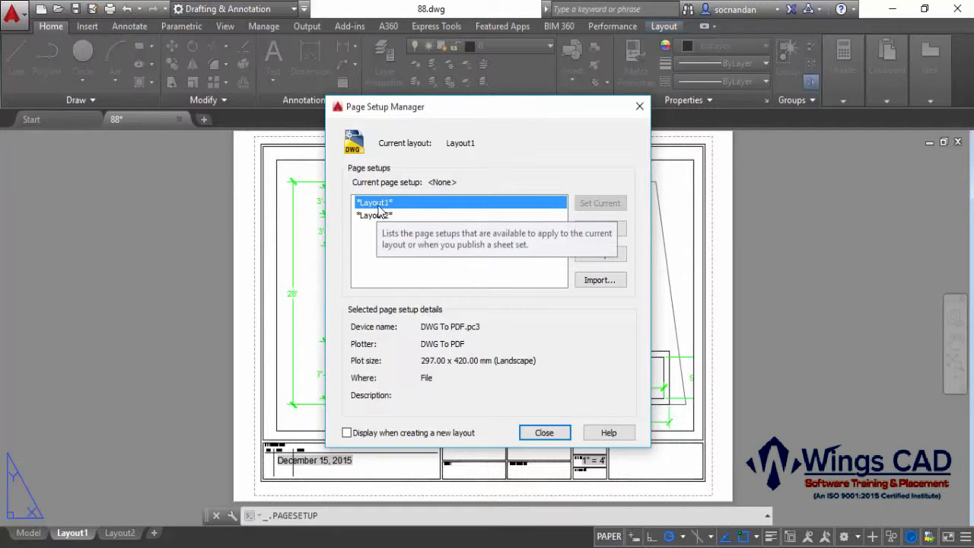
left_click(607, 257)
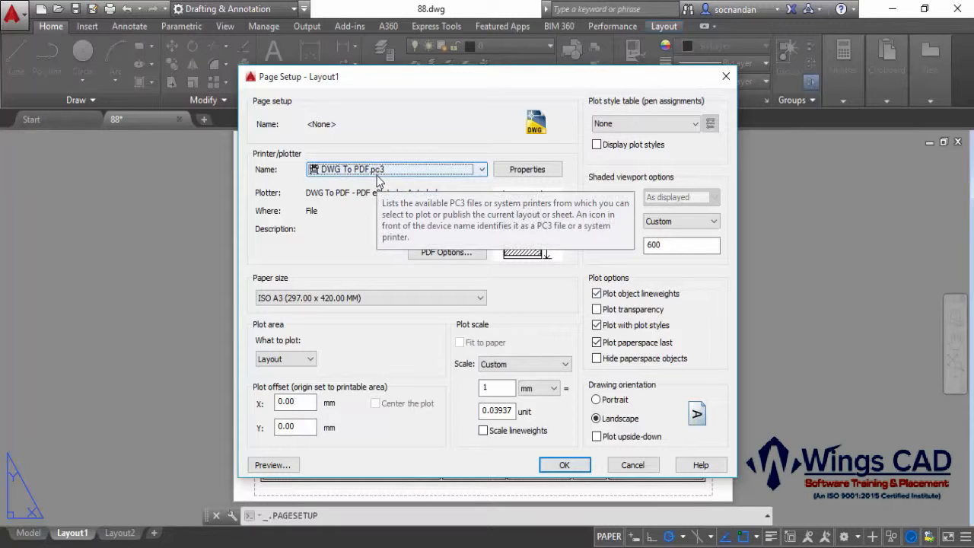
Set the plot area to a window around the dining room with its table and chairs, and preview the plot.
left_click(283, 363)
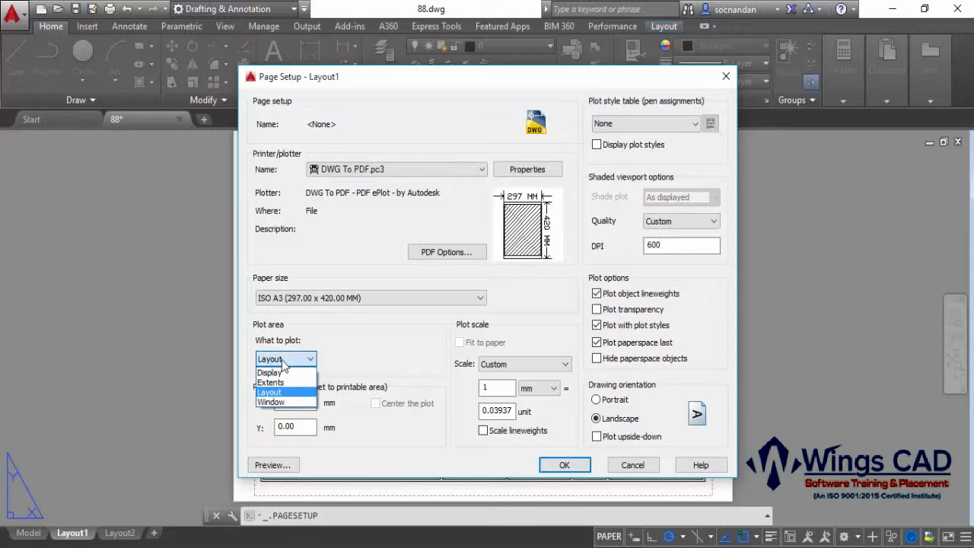
left_click(296, 404)
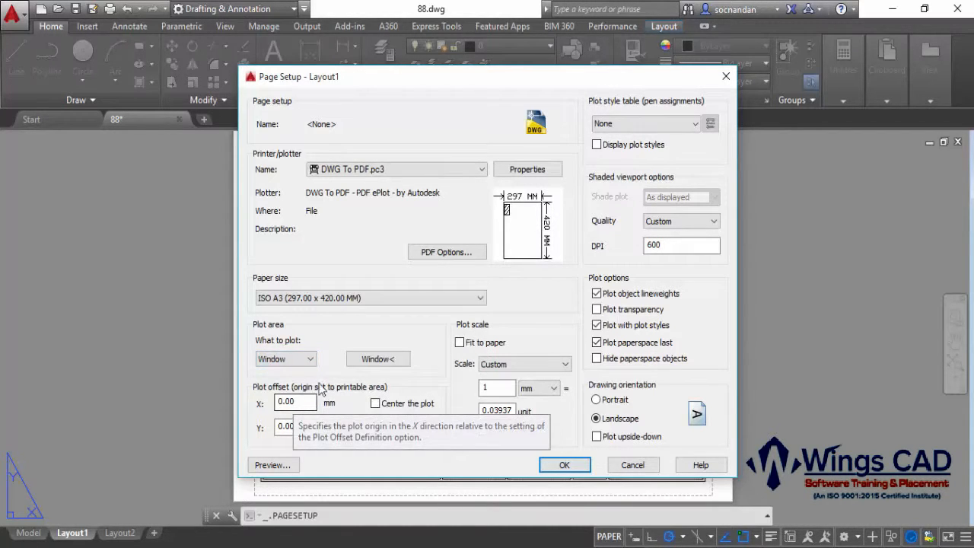
left_click(388, 361)
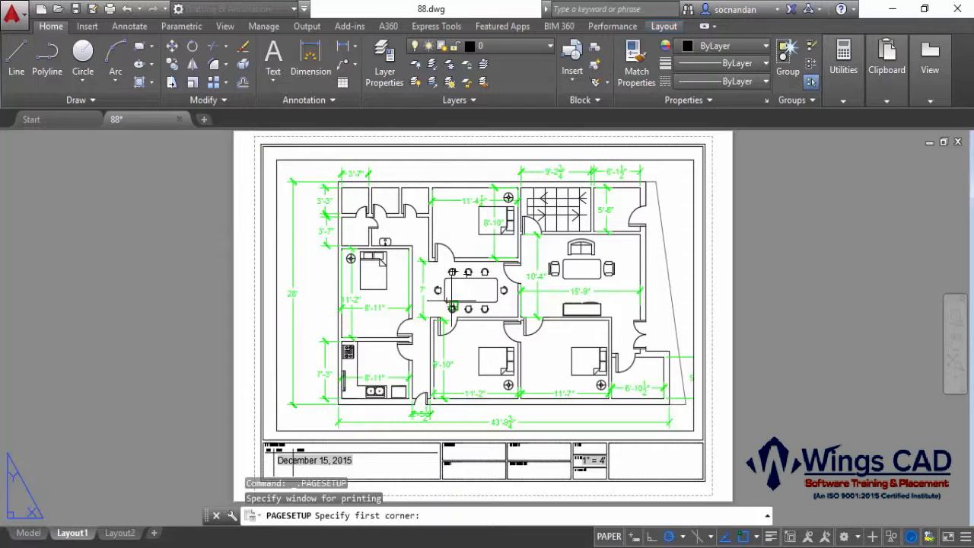
left_click(431, 259)
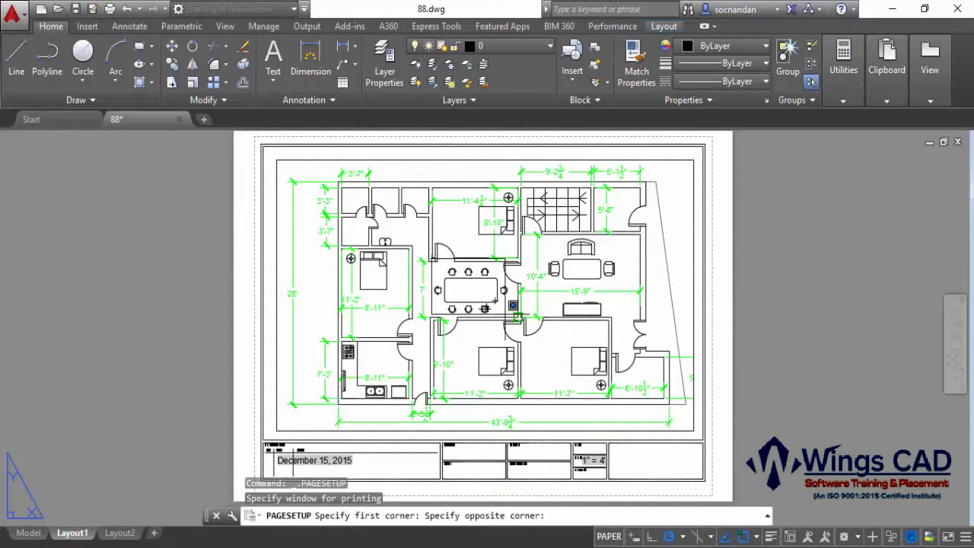
left_click(532, 347)
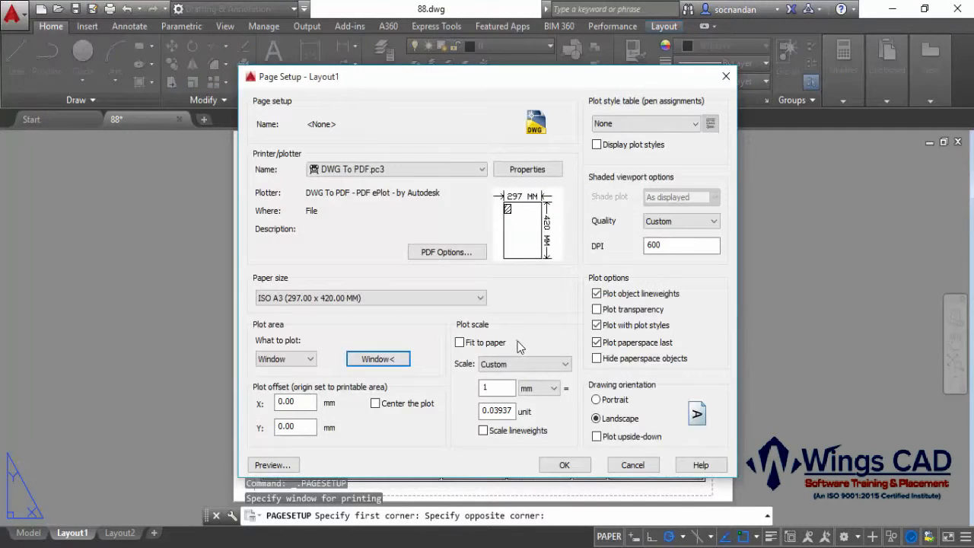
left_click(294, 466)
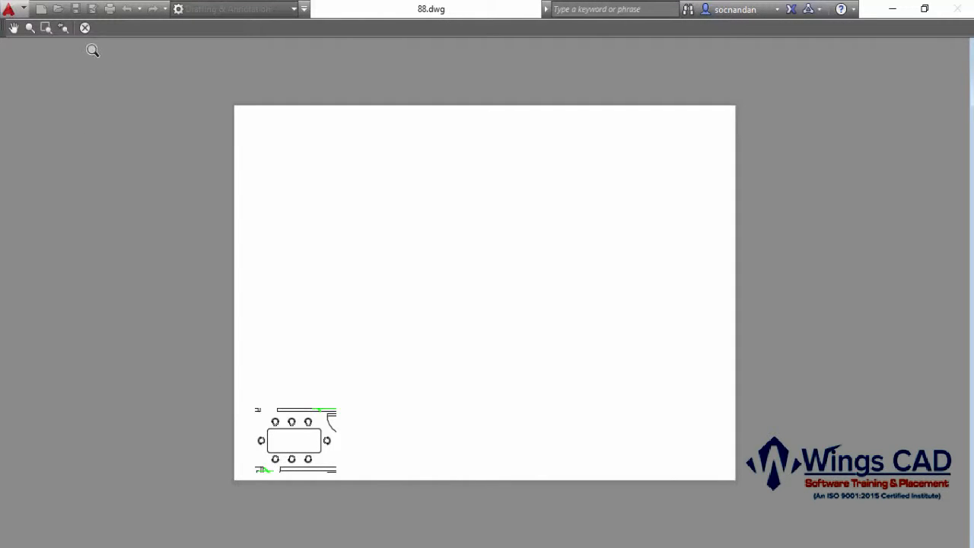
left_click(86, 28)
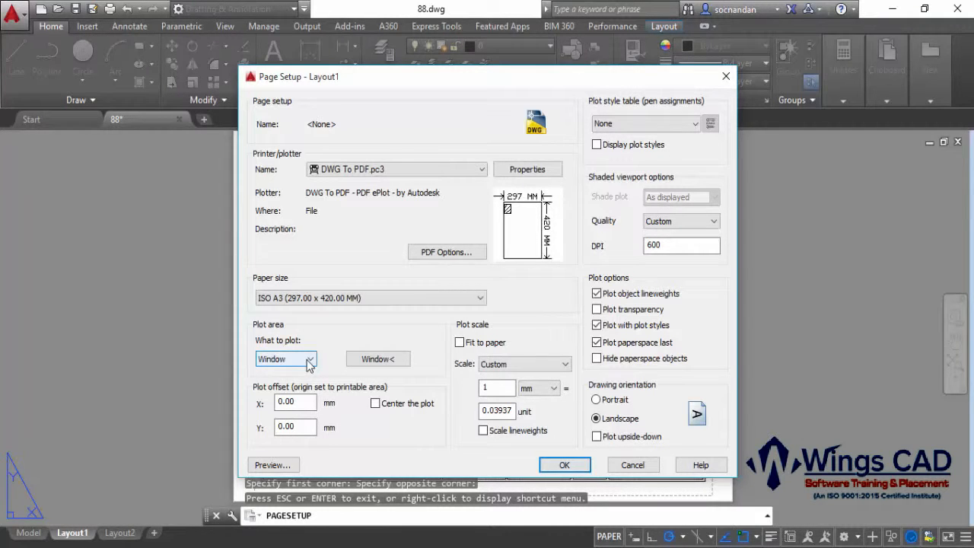
Center the windowed plot on the sheet and preview it again.
left_click(376, 404)
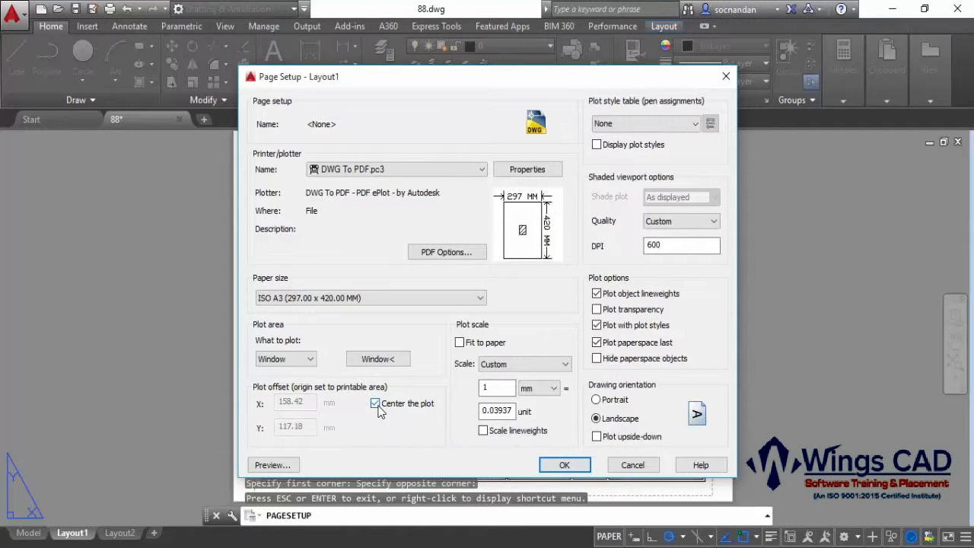
left_click(275, 465)
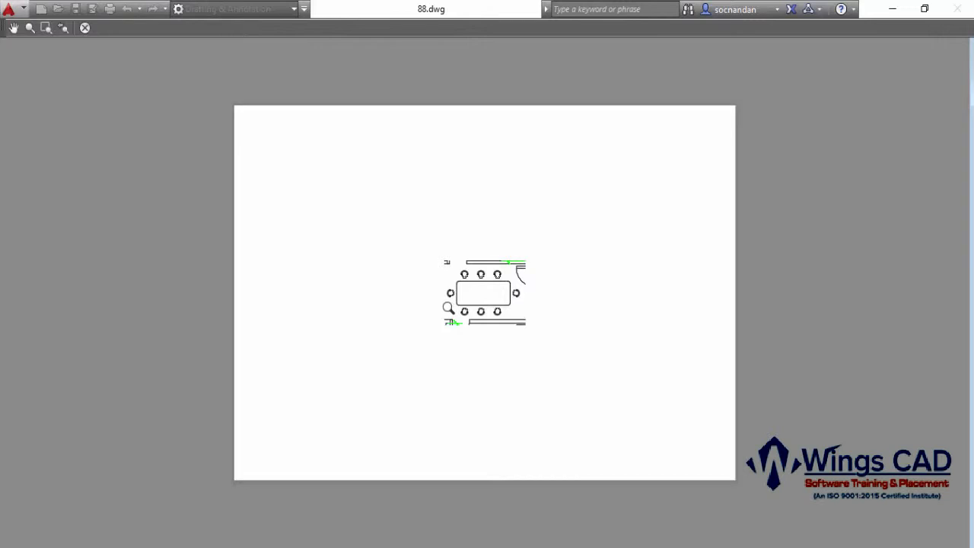
left_click(84, 29)
Set the plot area to Layout and assign the Screening 50%.ctb plot style table.
left_click(307, 362)
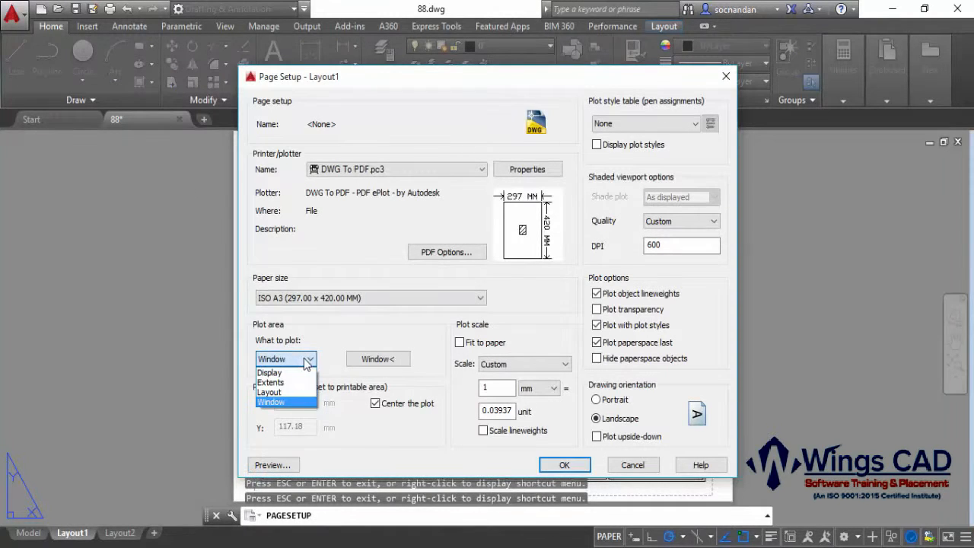
left_click(292, 393)
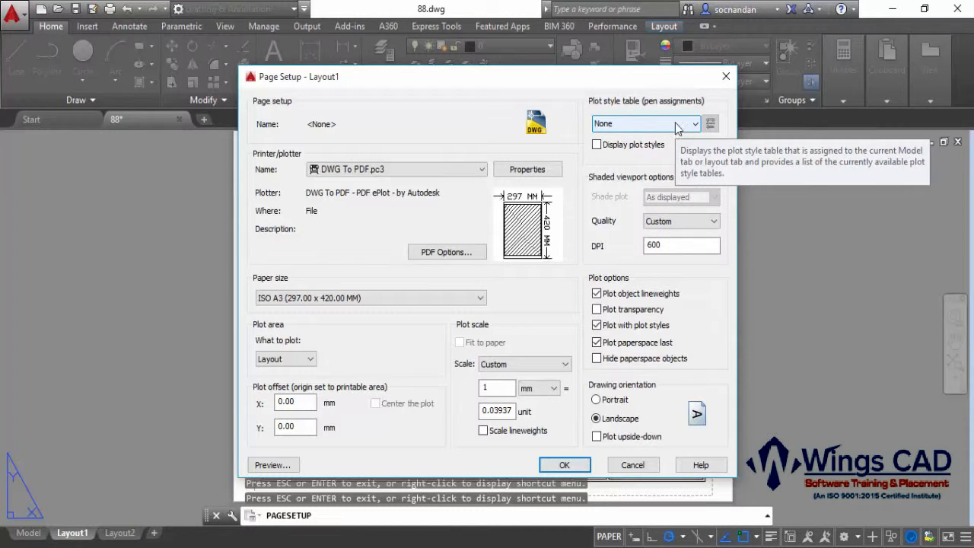
left_click(675, 123)
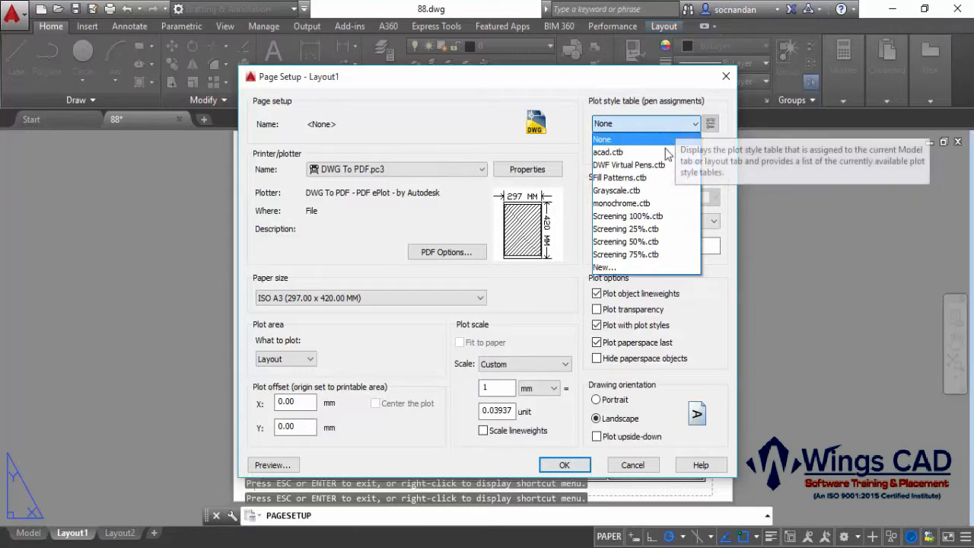
left_click(648, 192)
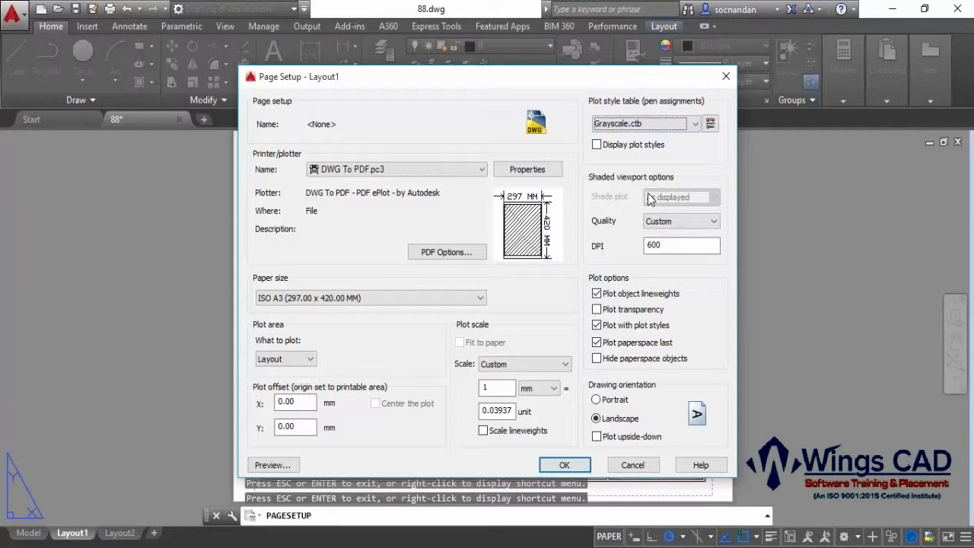
left_click(676, 123)
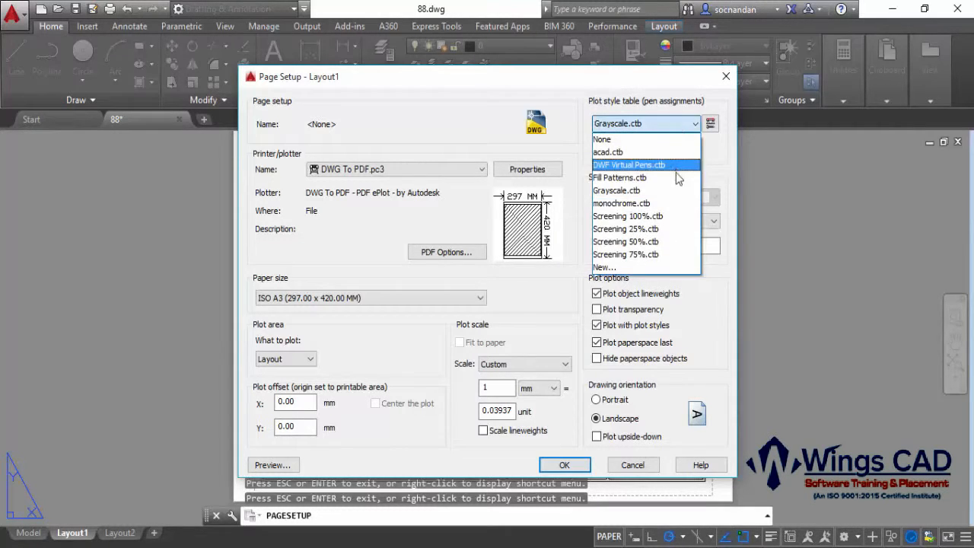
left_click(683, 240)
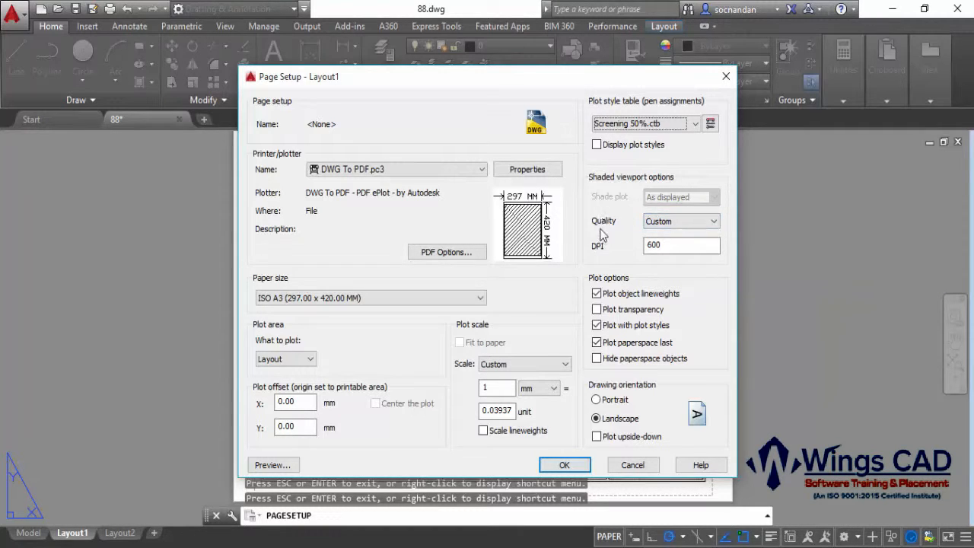
Try the Draft and Maximum qualities for shaded viewports and return the quality to Custom.
left_click(671, 221)
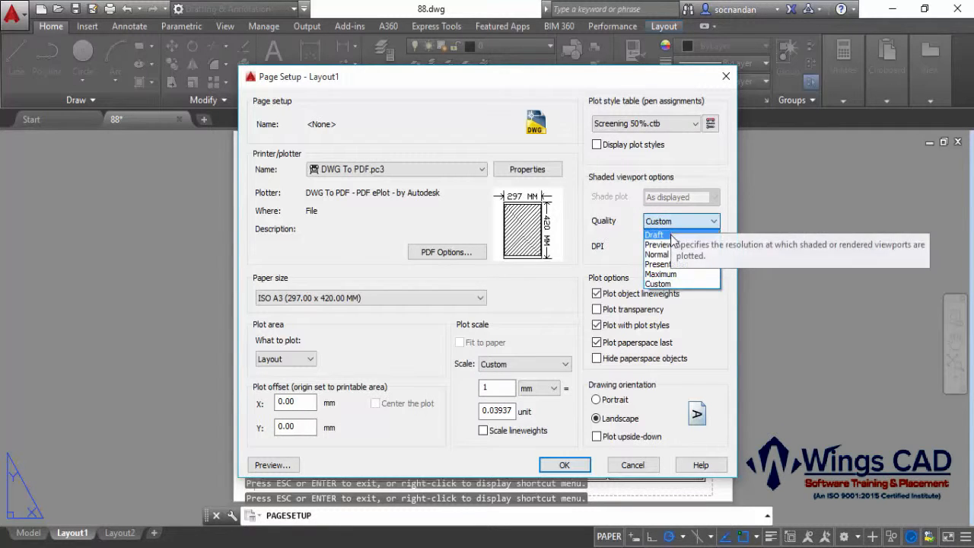
left_click(671, 235)
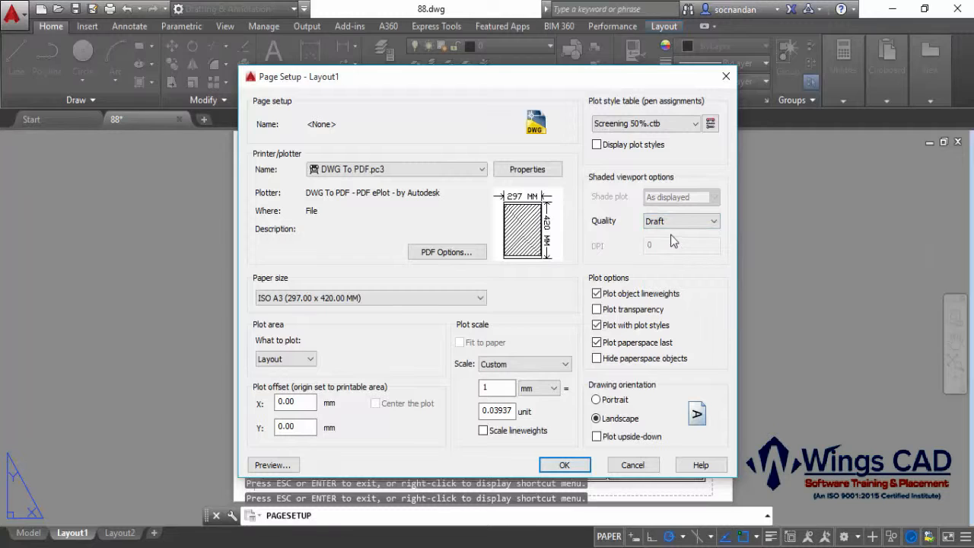
left_click(687, 222)
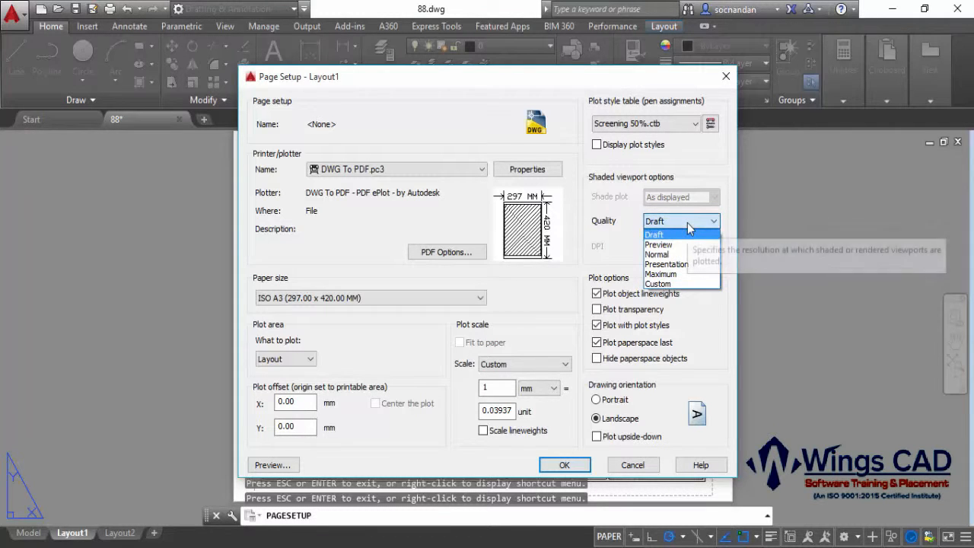
left_click(695, 275)
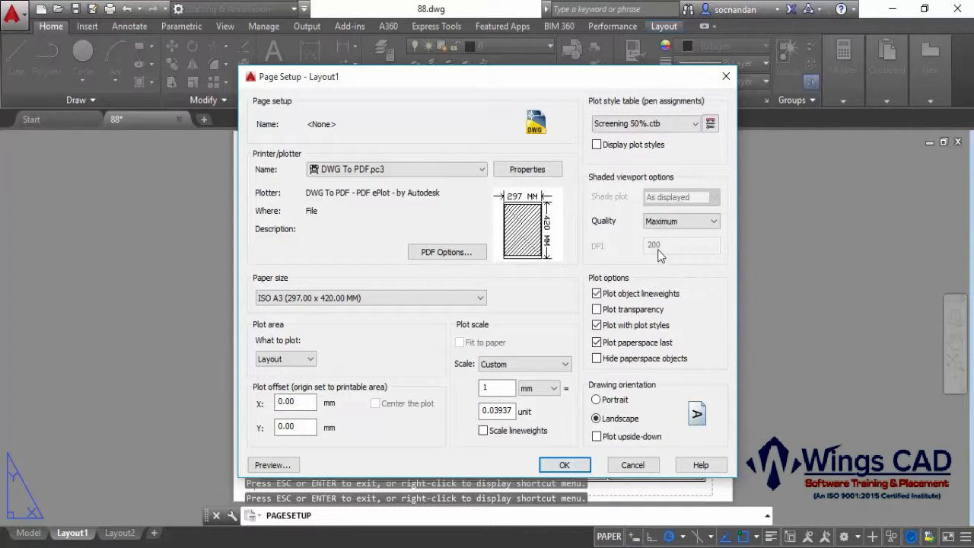
left_click(673, 223)
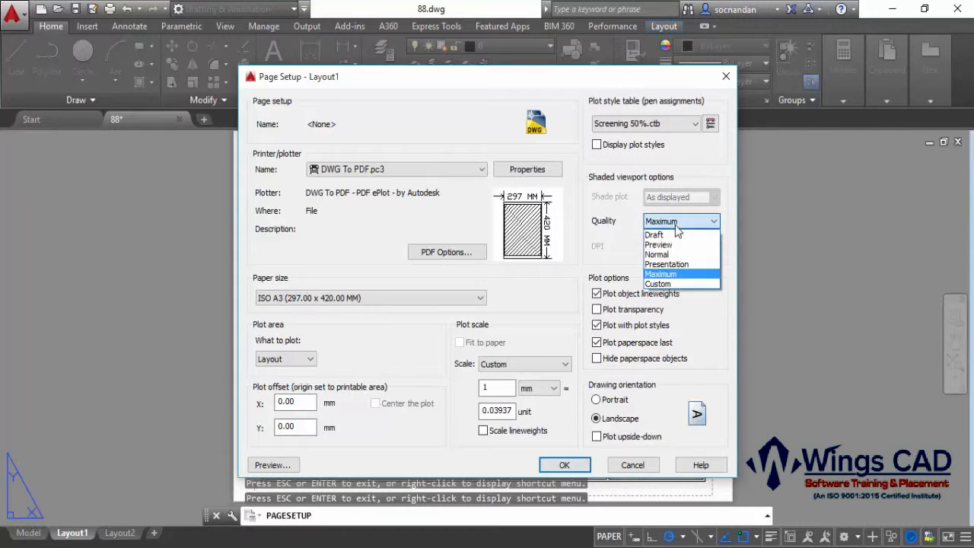
left_click(667, 284)
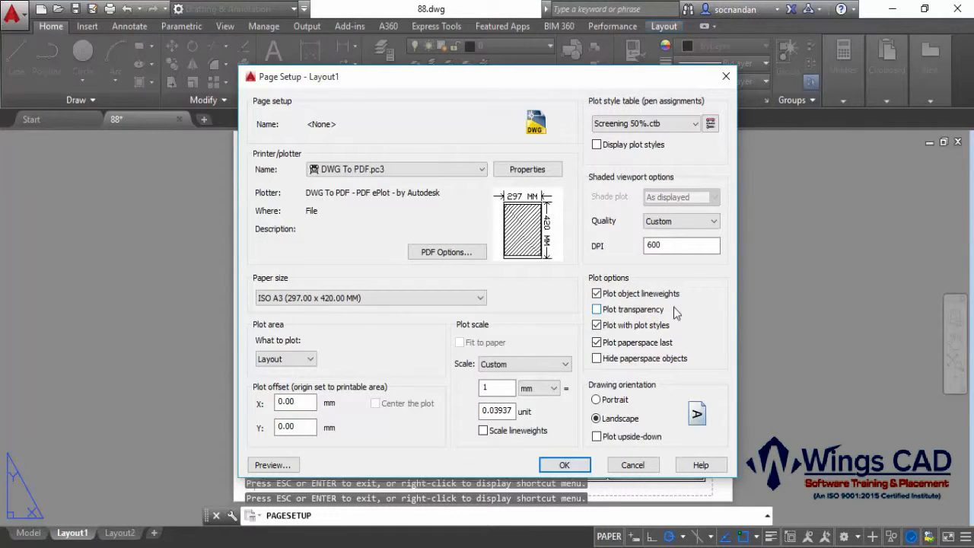
Try the Portrait and upside-down plot orientations and return to Landscape with upside-down plotting off.
left_click(621, 402)
left_click(619, 419)
left_click(597, 437)
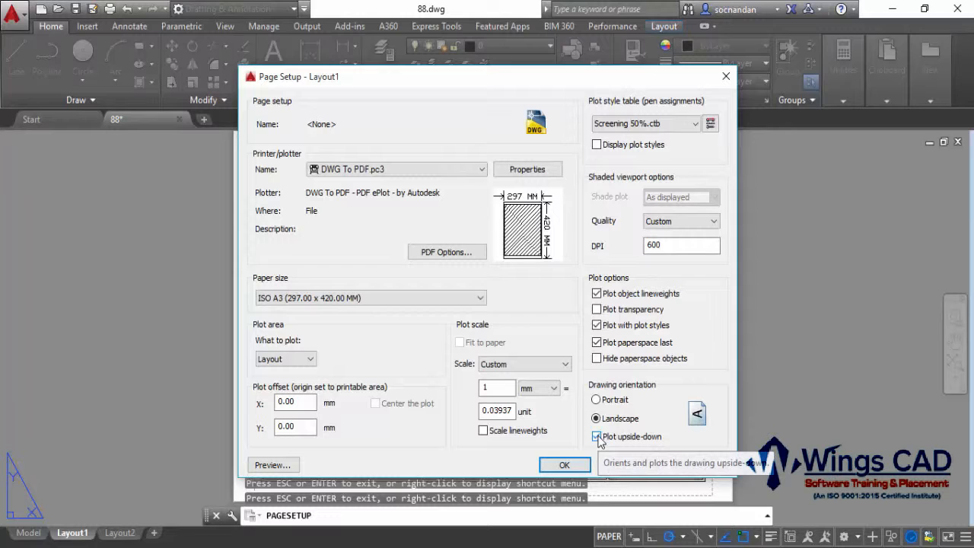
left_click(596, 400)
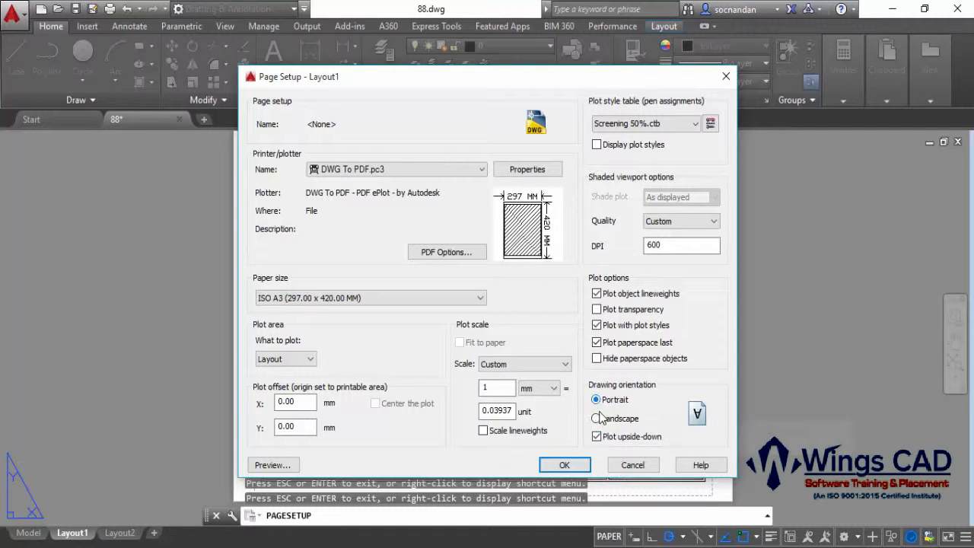
left_click(596, 418)
left_click(597, 436)
Accept the Layout1 page setup and close the Page Setup Manager.
left_click(561, 465)
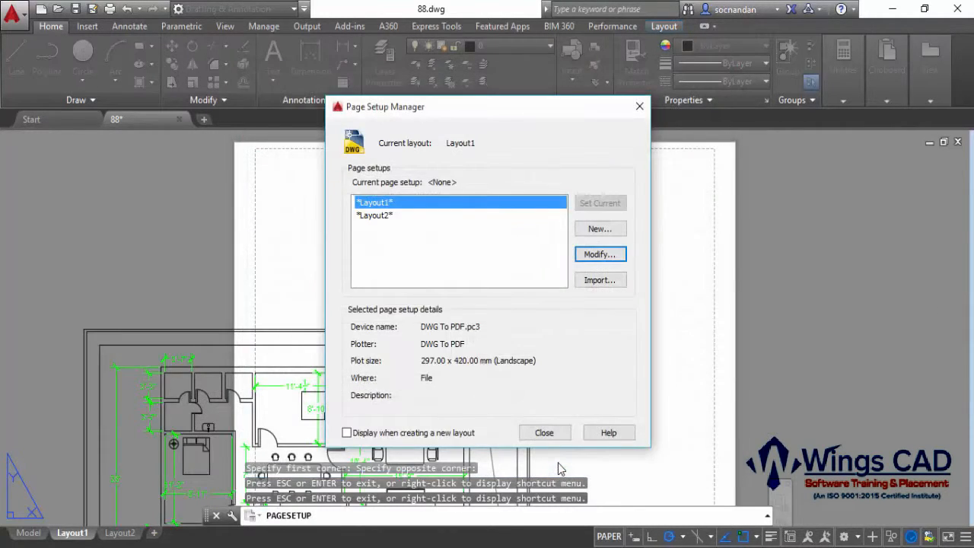
left_click(546, 435)
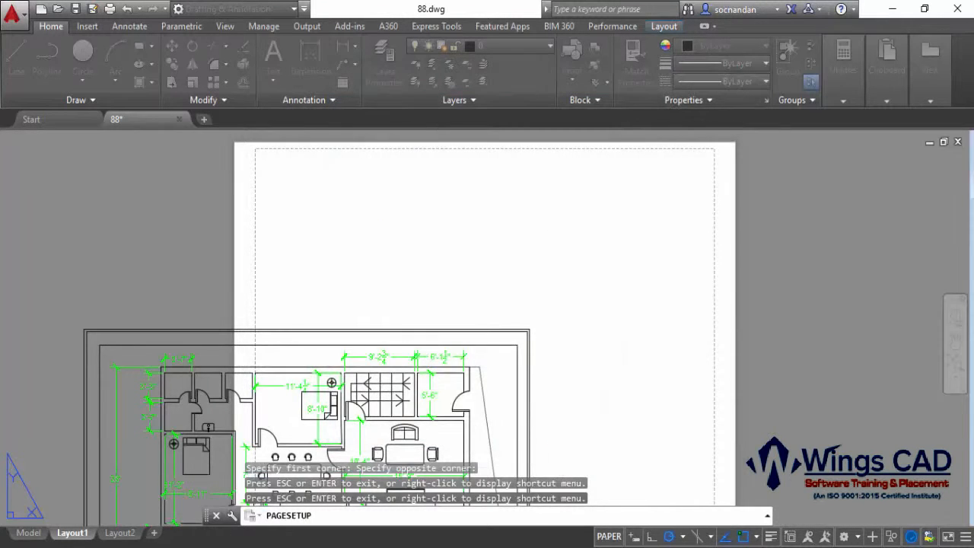
Move the title block and floor plan viewport by the border's upper right corner onto the sheet, within the printable area.
scroll(616, 332, "down", 2)
middle_click_drag(602, 404, 588, 306)
left_click(255, 210)
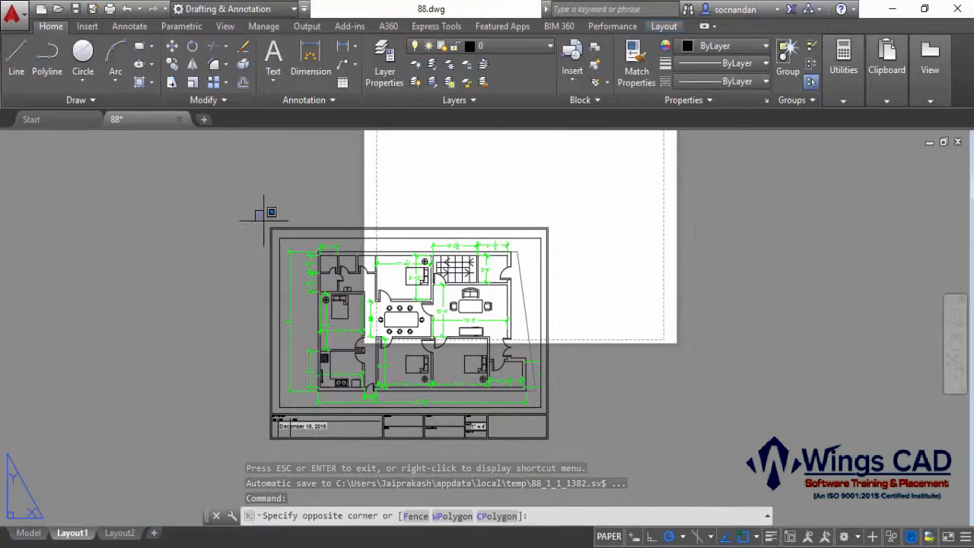
left_click(612, 458)
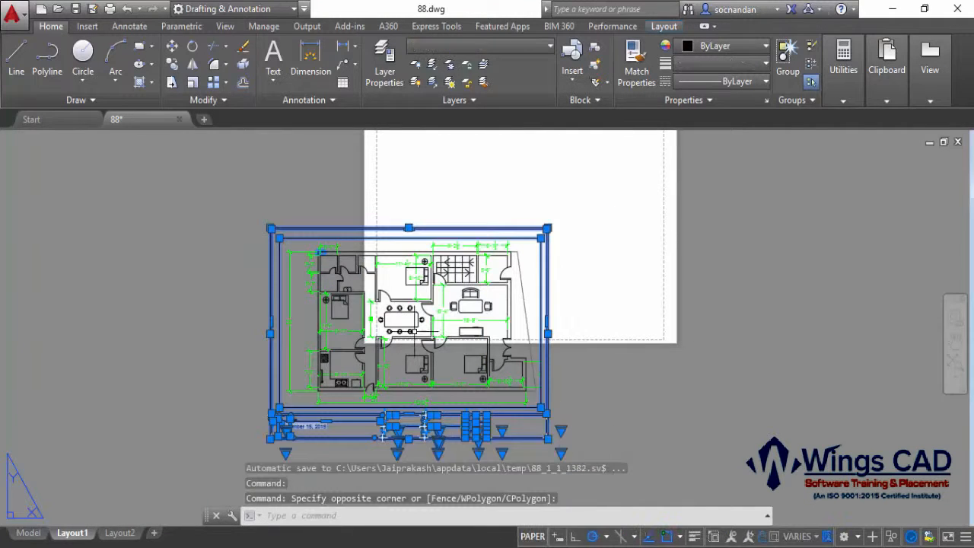
left_click(173, 47)
left_click(547, 227)
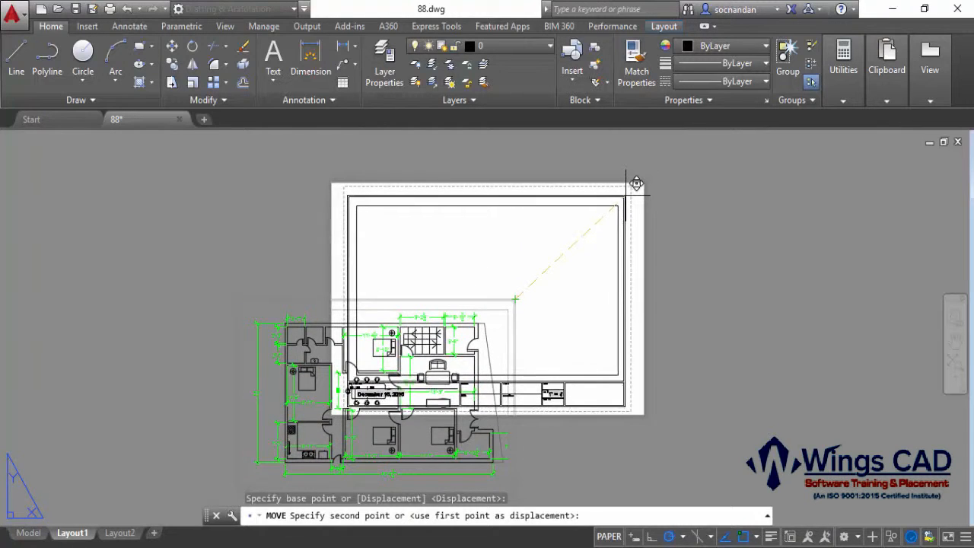
left_click(625, 192)
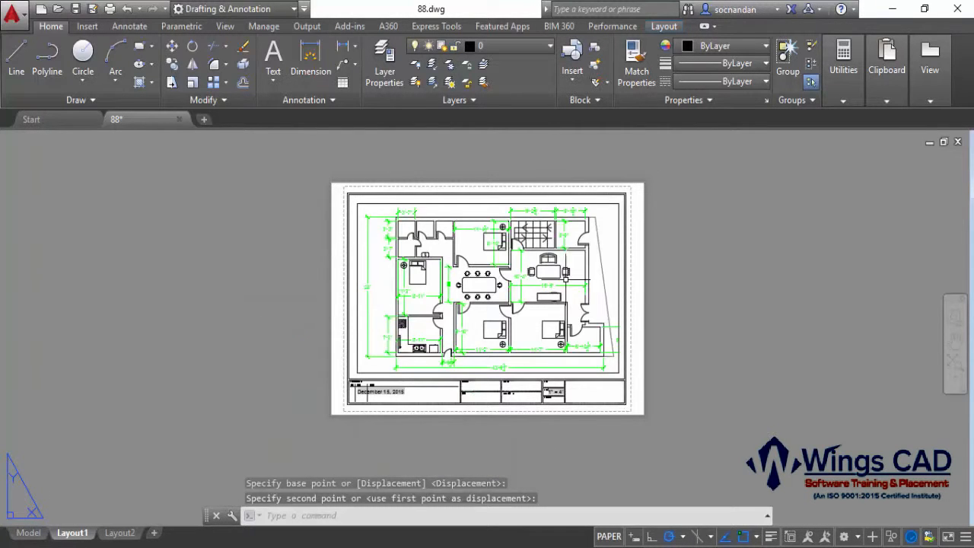
scroll(329, 201, "up", 2)
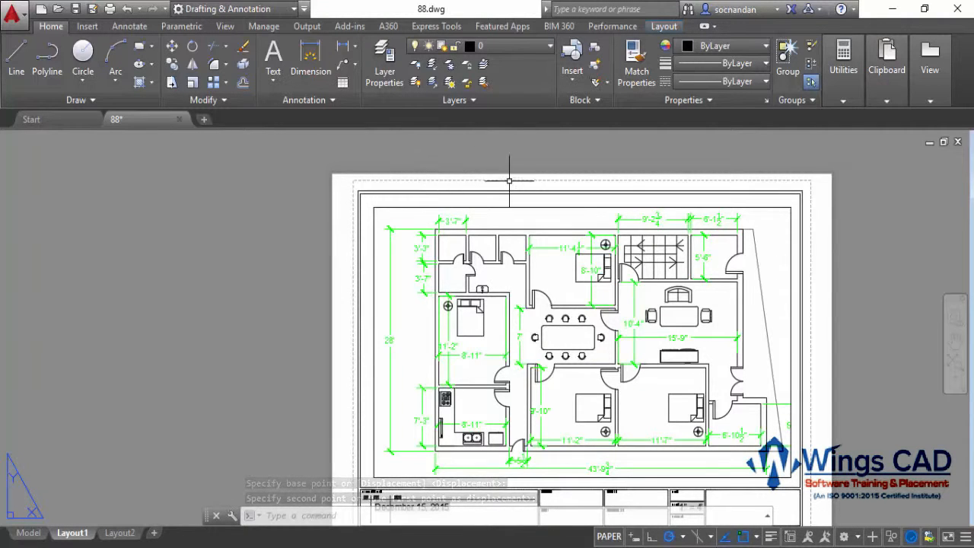
middle_click_drag(815, 370, 718, 330)
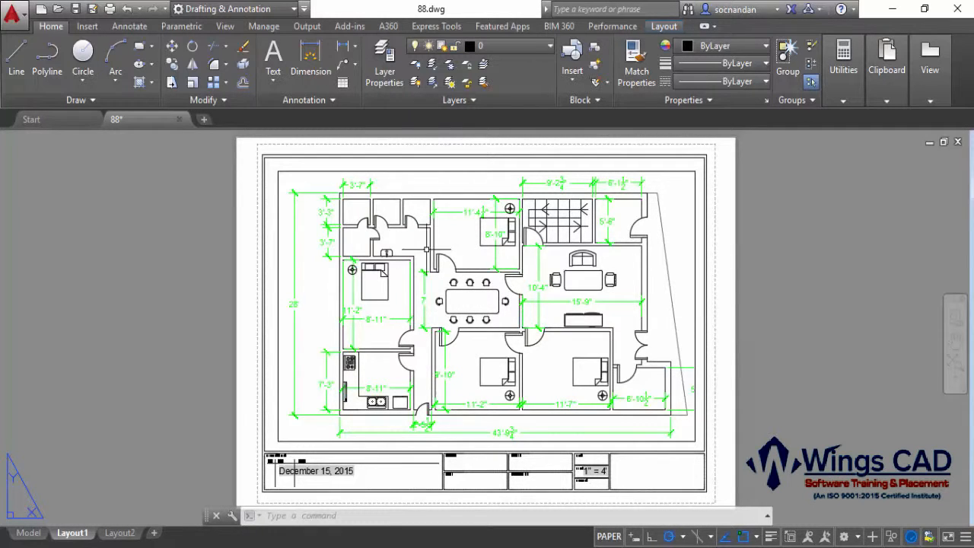
mouse_move(138, 128)
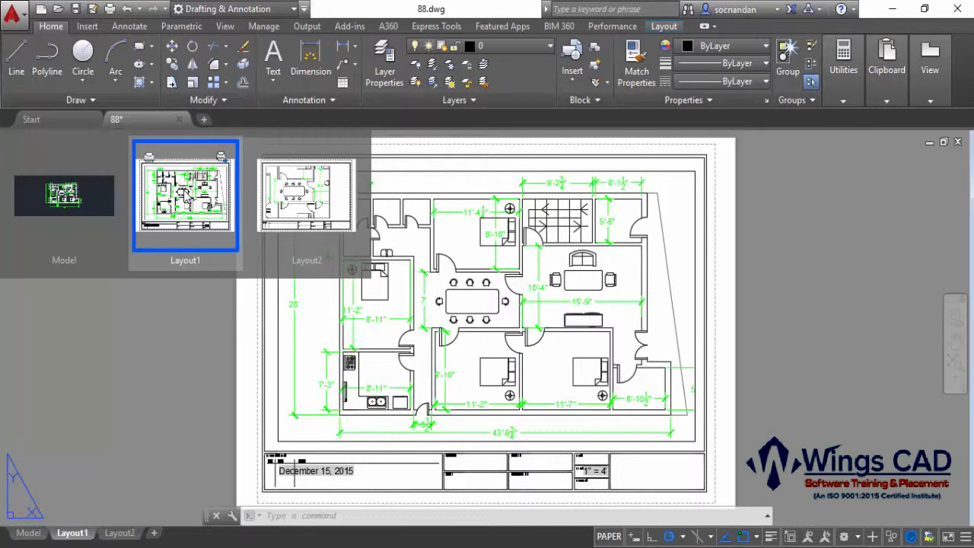
Plot Layout1 to a PDF named 88-Layout1 on the Desktop and close the resulting PDF.
left_click(149, 158)
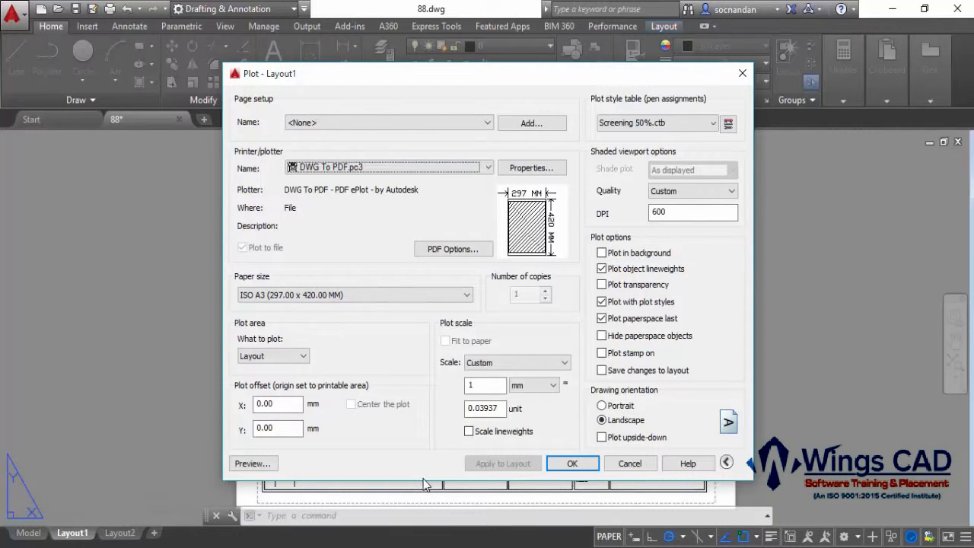
left_click(572, 465)
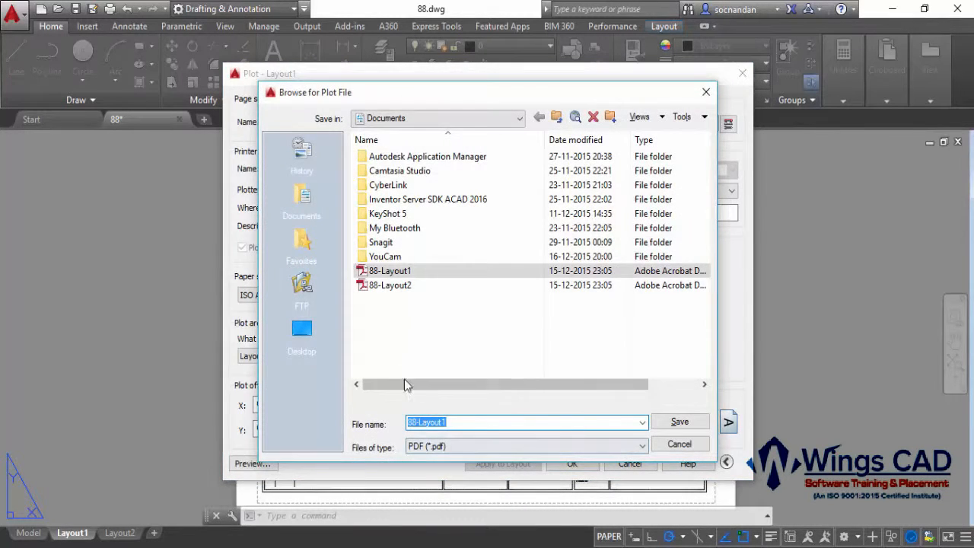
left_click(313, 332)
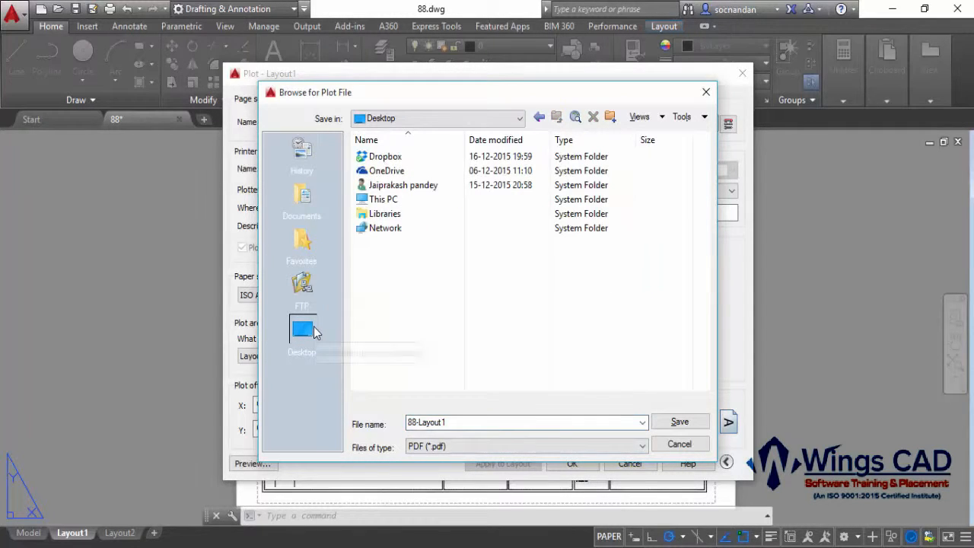
left_click(460, 422)
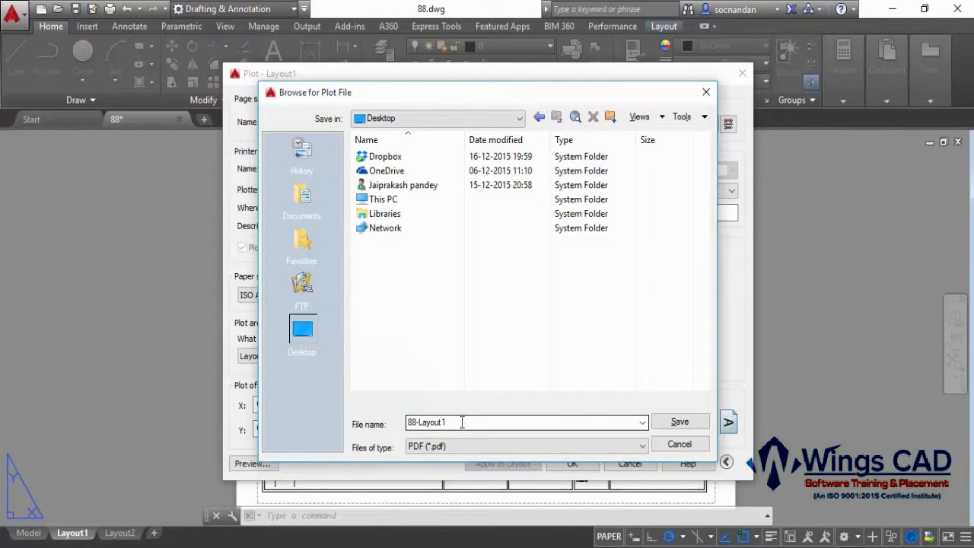
left_click(679, 420)
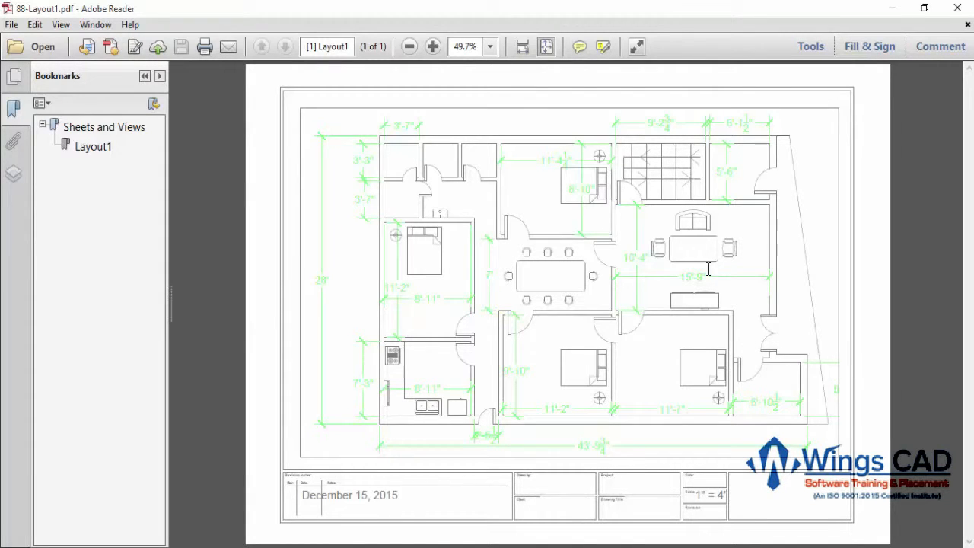
left_click(957, 8)
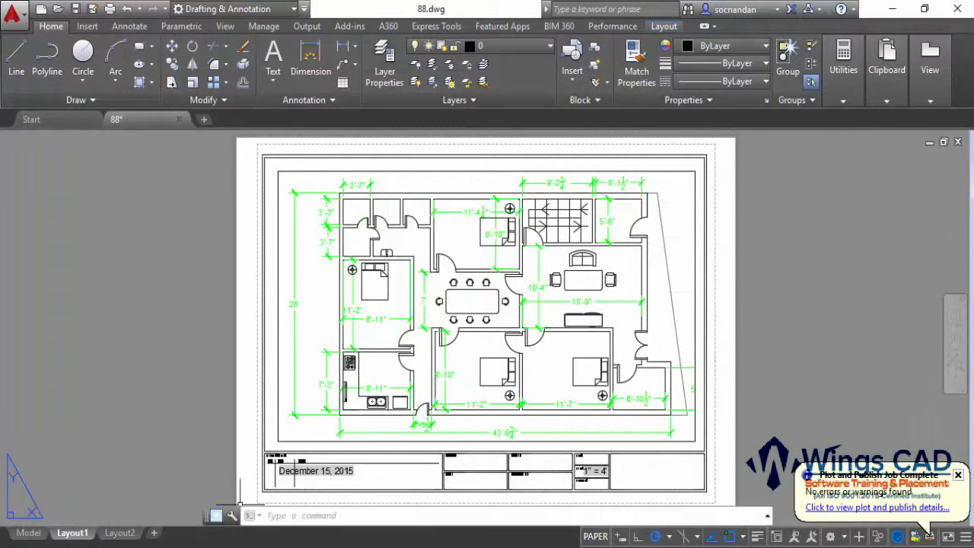
Plot Layout2 to a PDF named 88-Layout2 on the Desktop and close the resulting PDF.
left_click(123, 534)
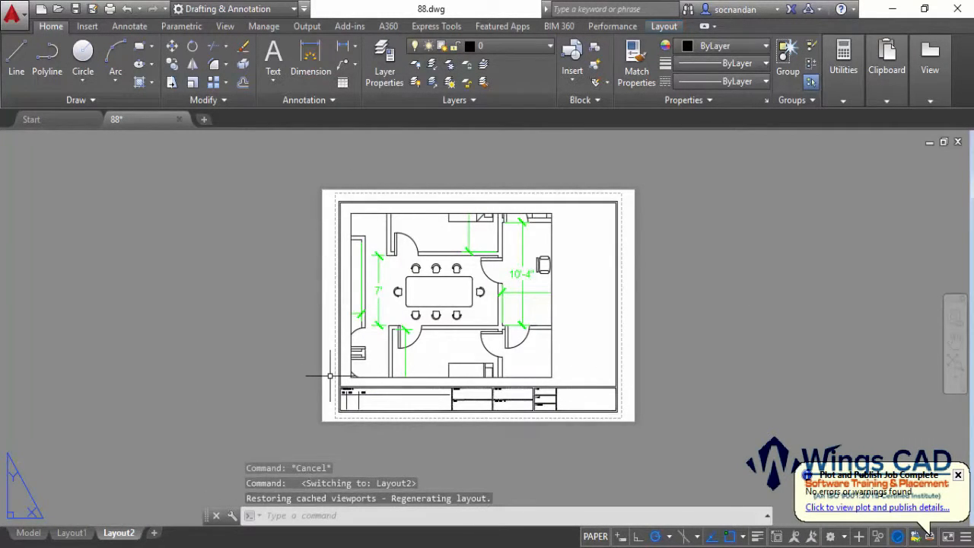
left_click(110, 9)
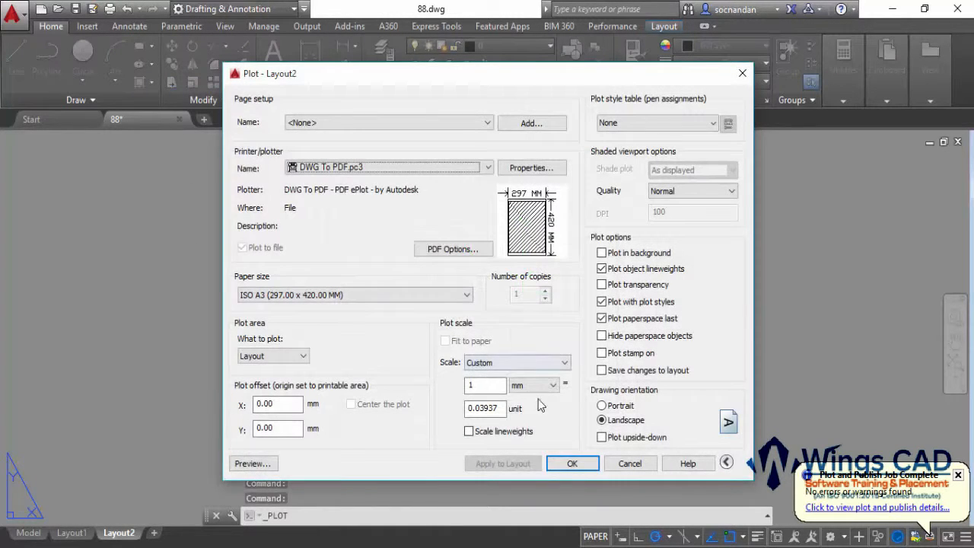
left_click(574, 463)
left_click(302, 328)
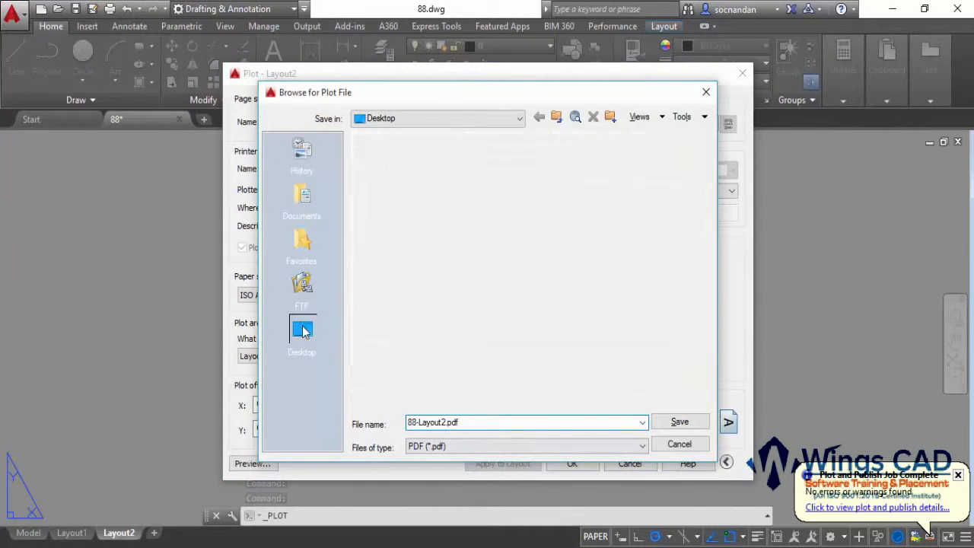
left_click(683, 423)
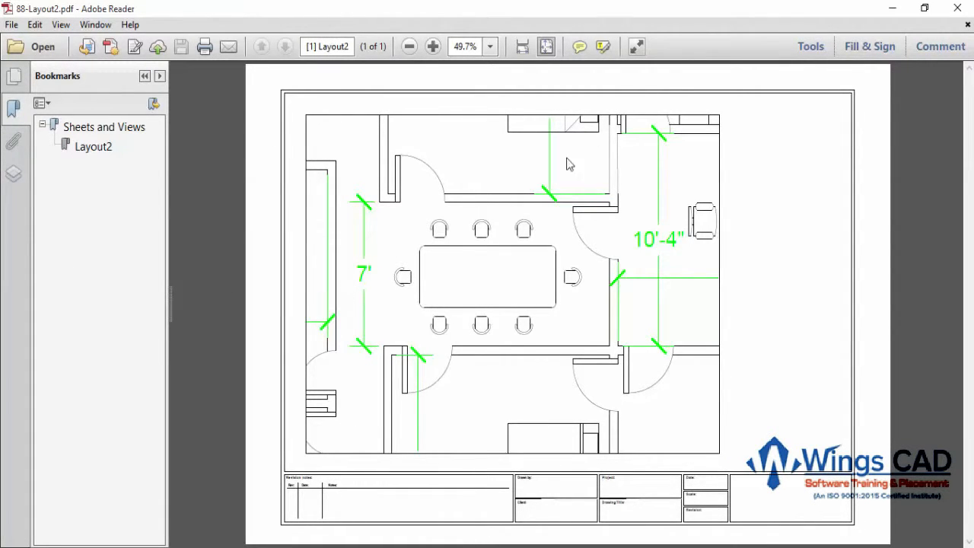
left_click(960, 11)
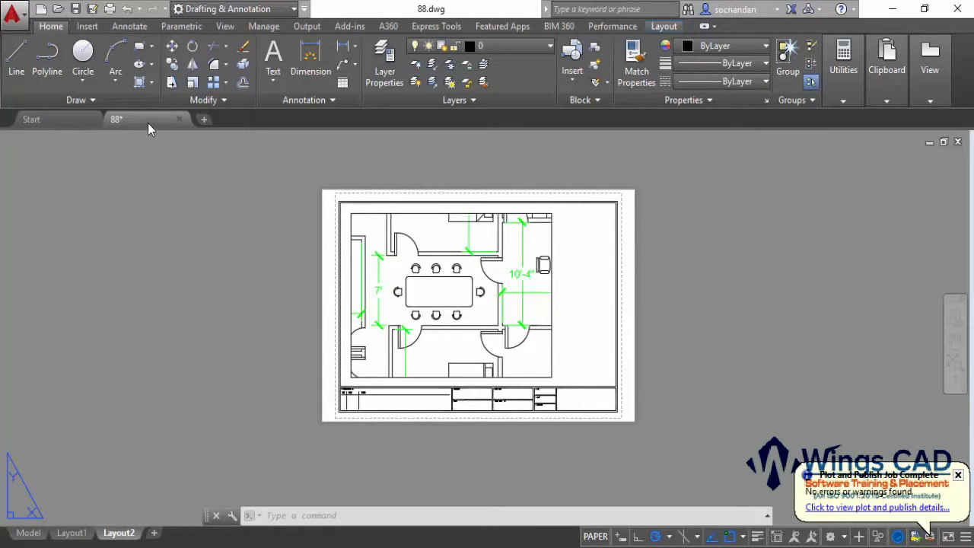
Start publishing the drawing's sheets with PDF as the output and the AutoCAD PDF (High Quality Print) preset.
mouse_move(148, 122)
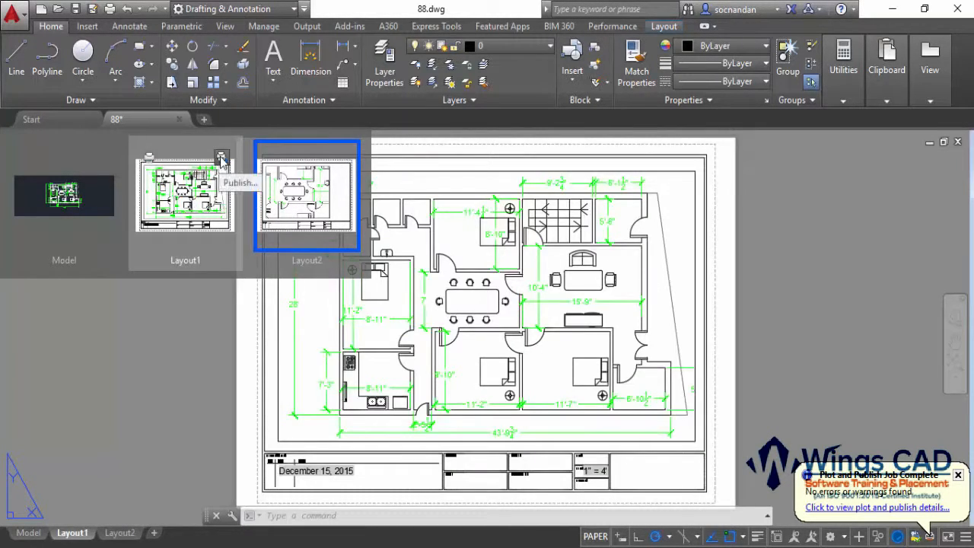
left_click(221, 158)
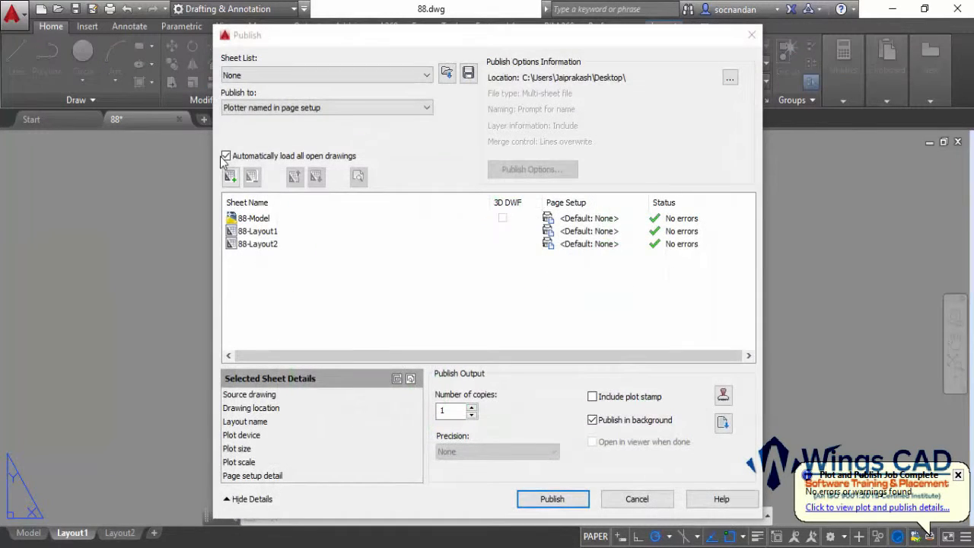
left_click(251, 109)
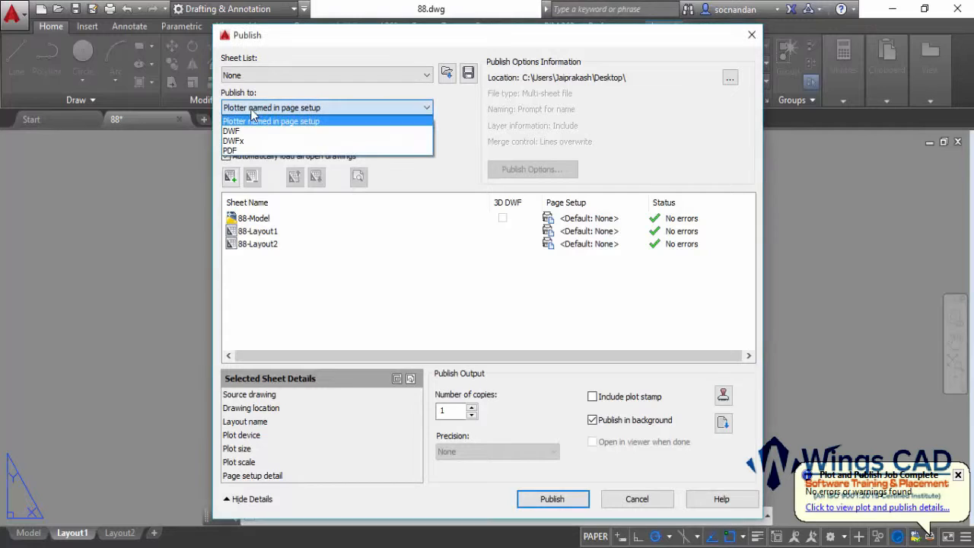
left_click(257, 151)
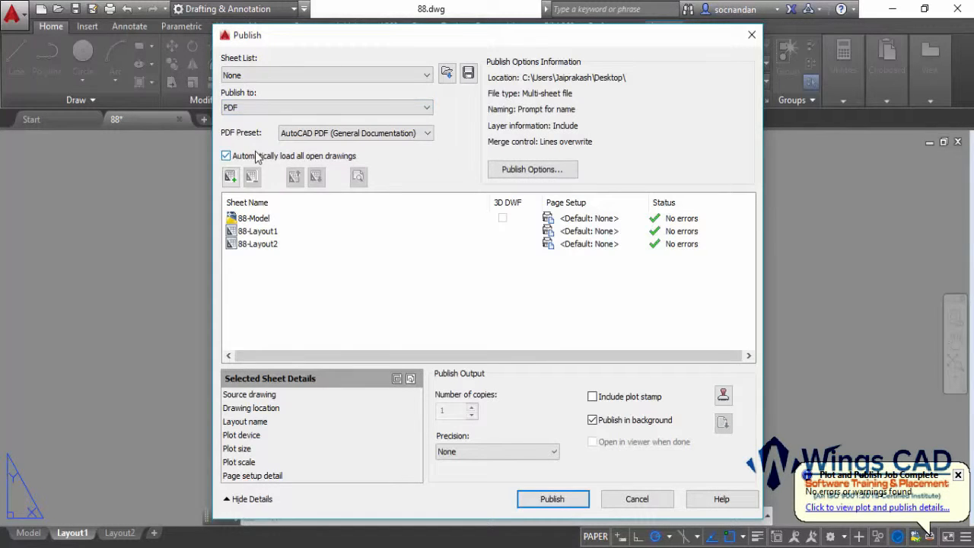
left_click(311, 108)
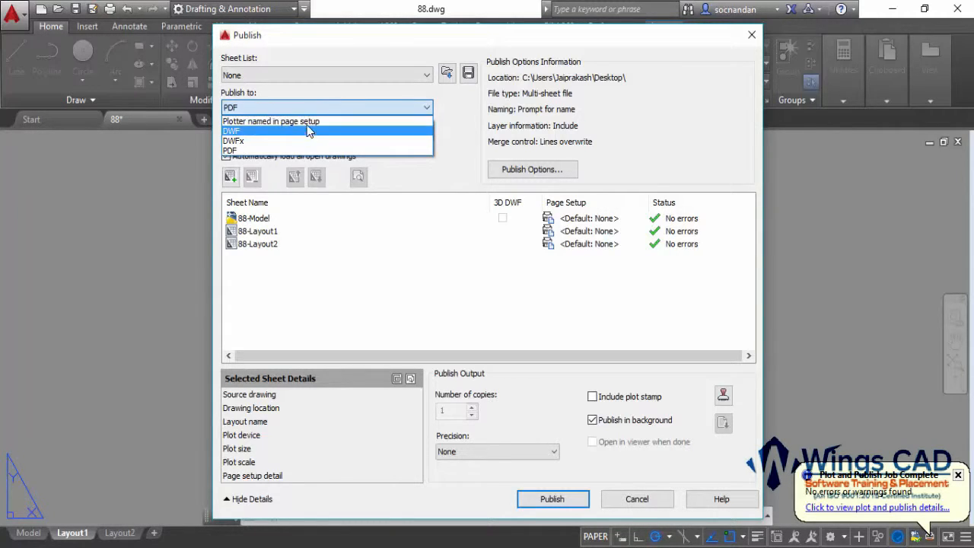
left_click(302, 151)
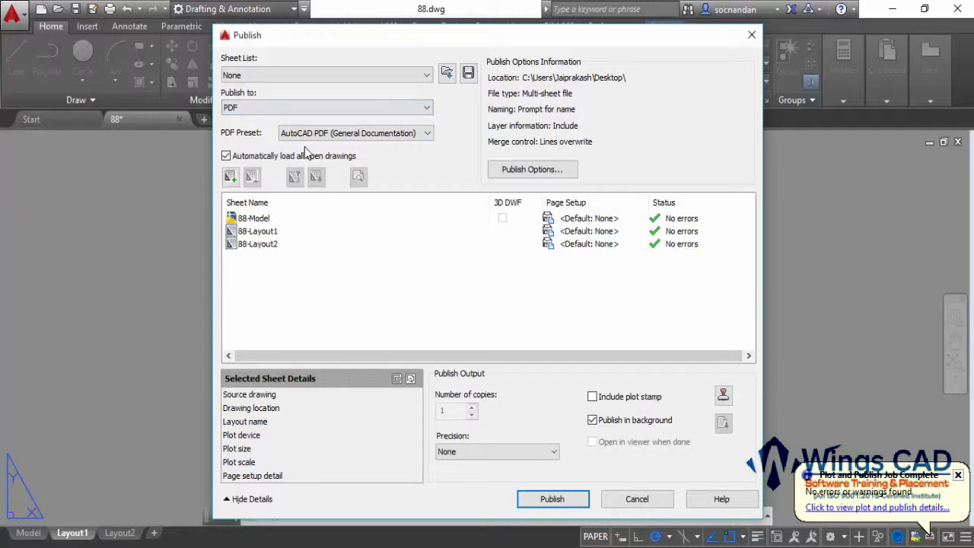
left_click(409, 134)
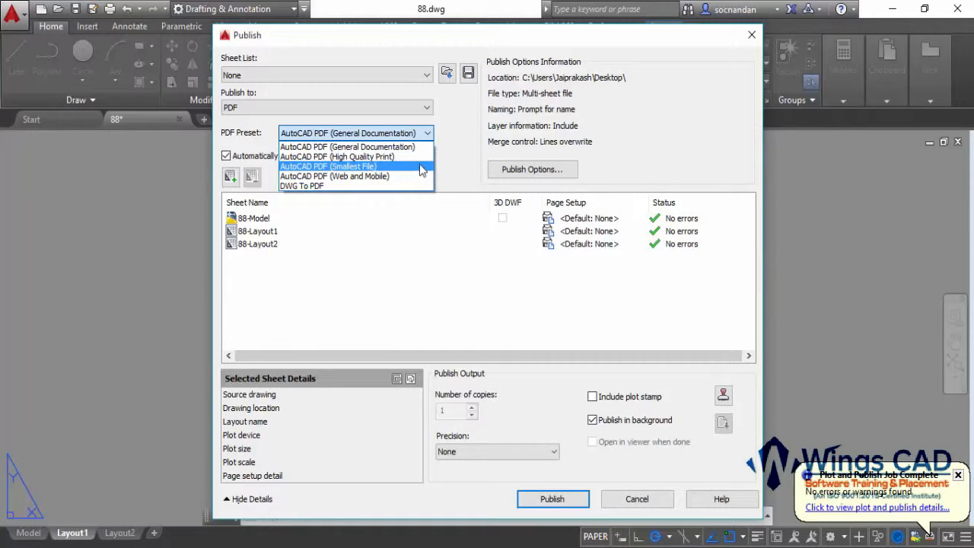
left_click(419, 157)
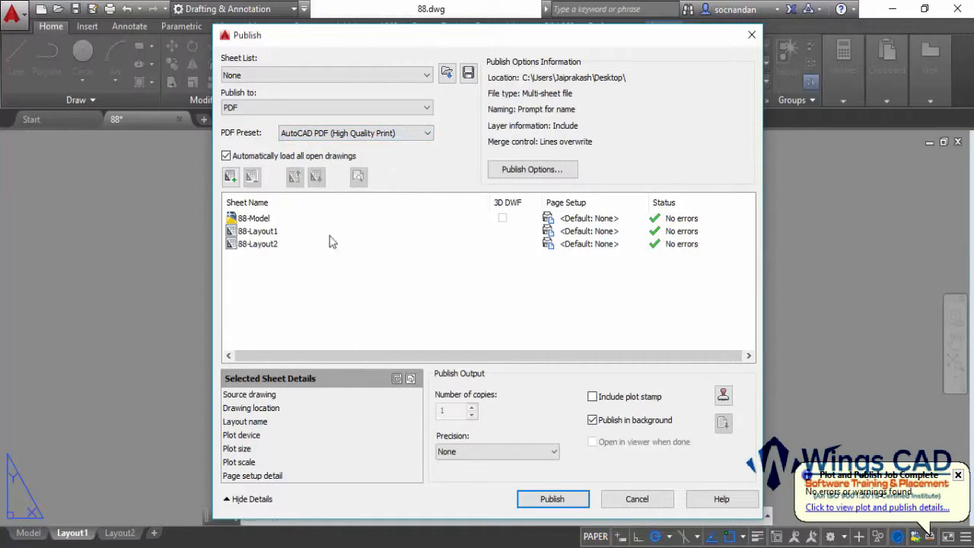
Publish the Model, Layout1 and Layout2 sheets to 88.pdf on the Desktop without saving the sheet list.
left_click(272, 219)
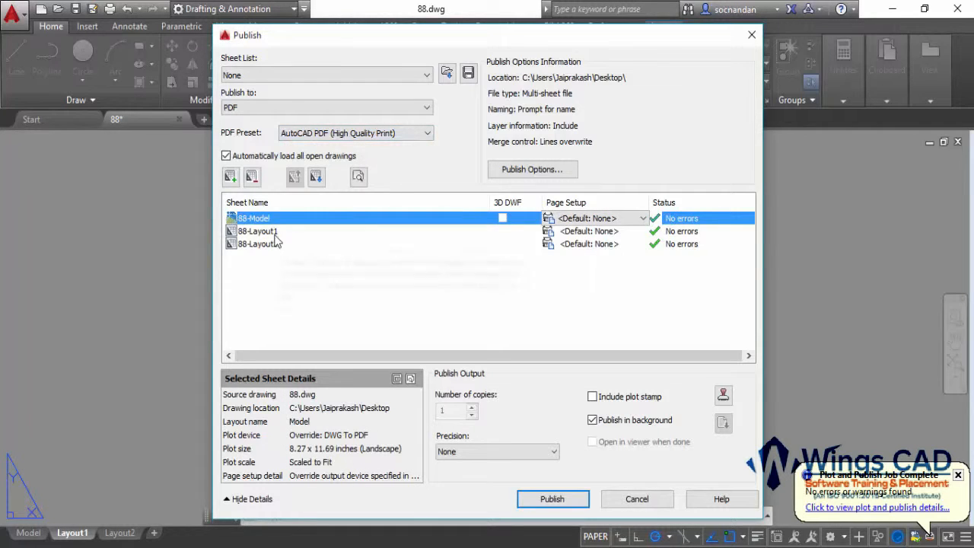
left_click(275, 232)
left_click(277, 244)
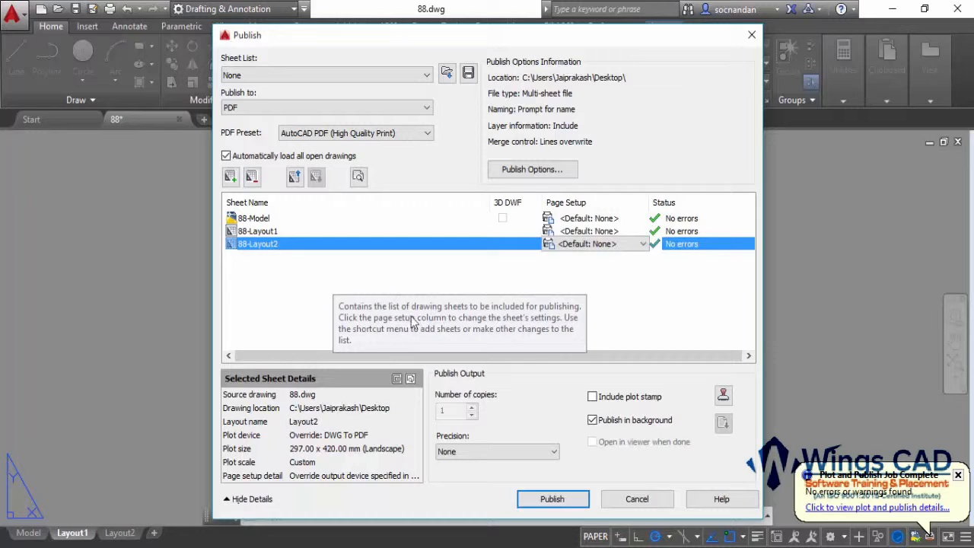
left_click(553, 500)
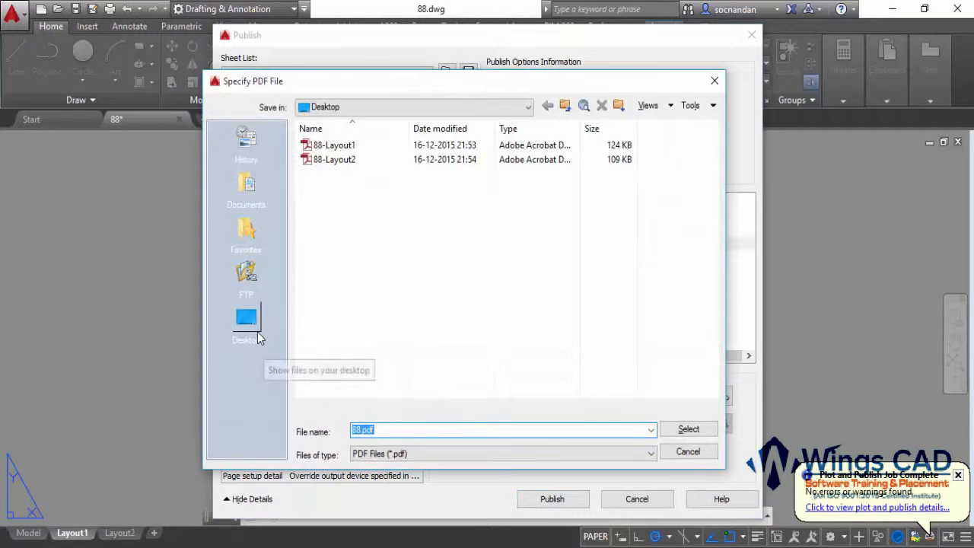
left_click(274, 350)
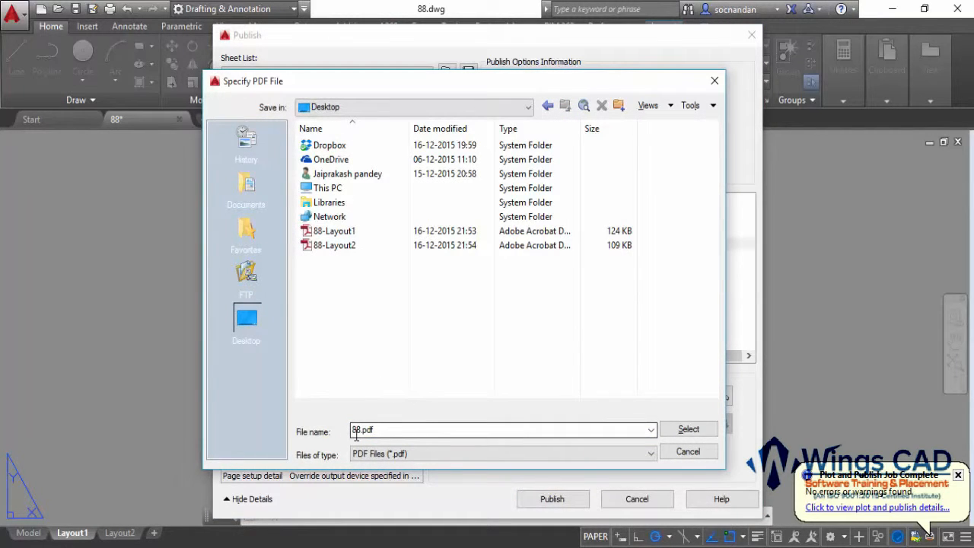
left_click(689, 431)
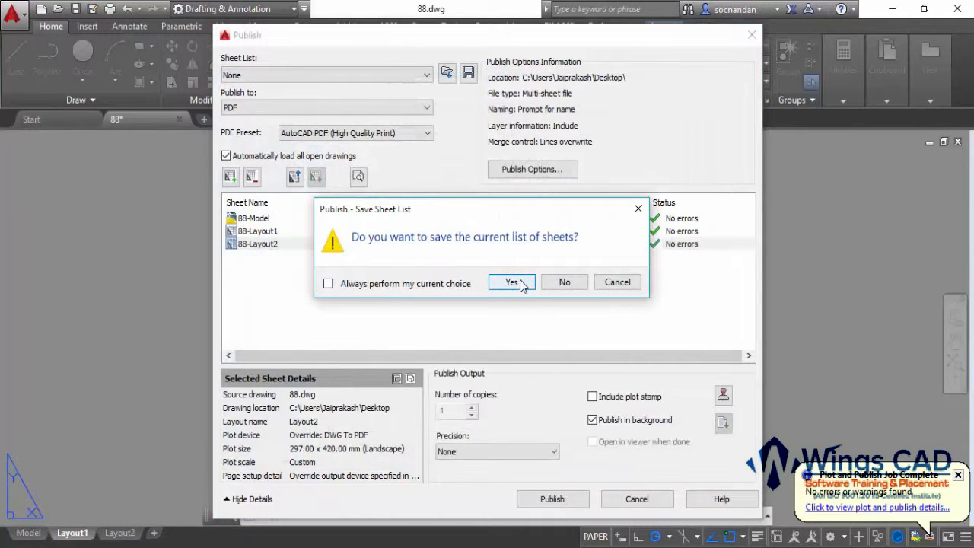
left_click(563, 283)
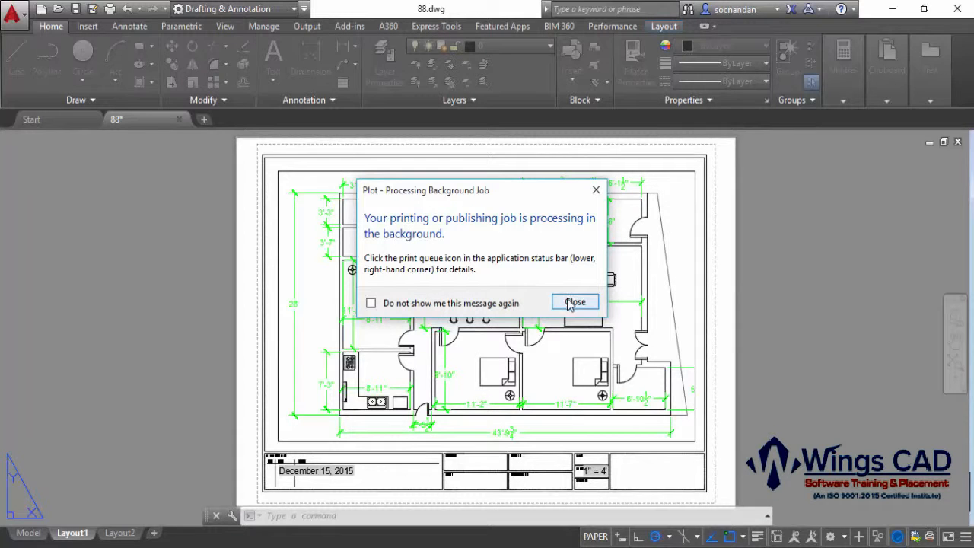
left_click(572, 302)
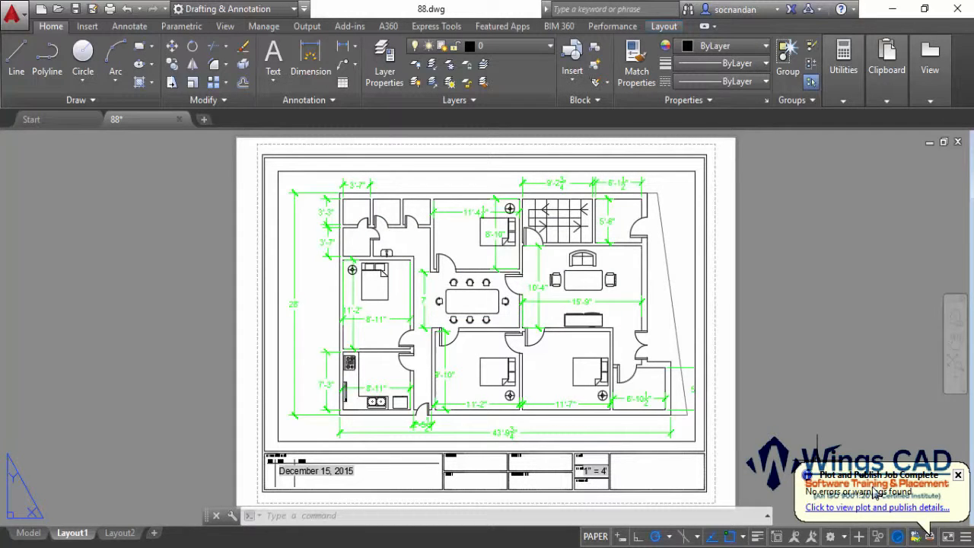
Open 88.pdf from the Desktop in Adobe Reader, review its Model, Layout1 and Layout2 pages, and close it.
left_click(891, 10)
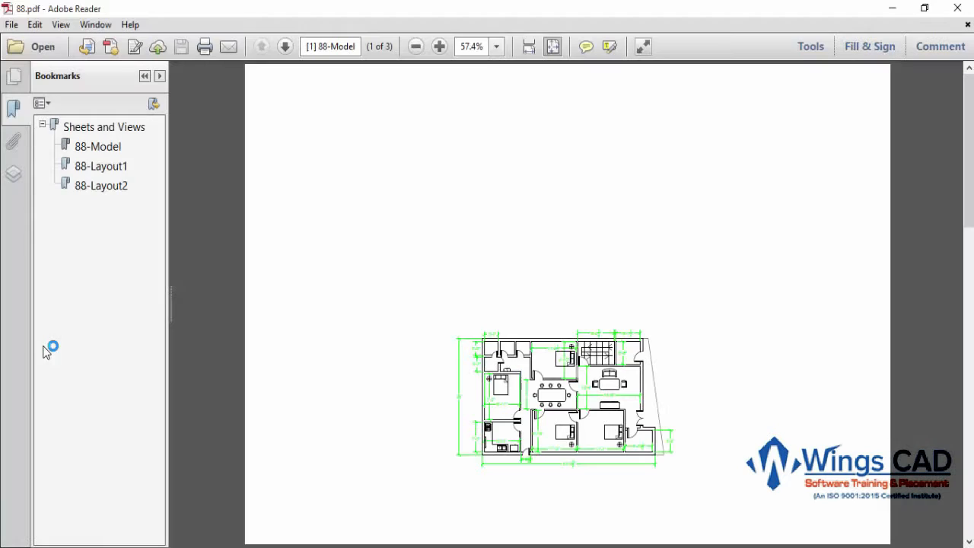
left_click(106, 148)
left_click(108, 168)
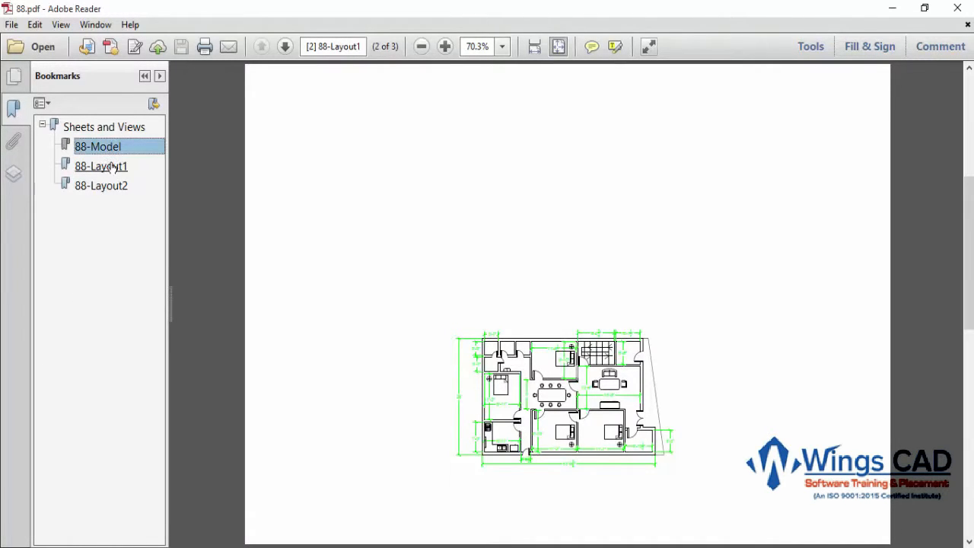
left_click(106, 187)
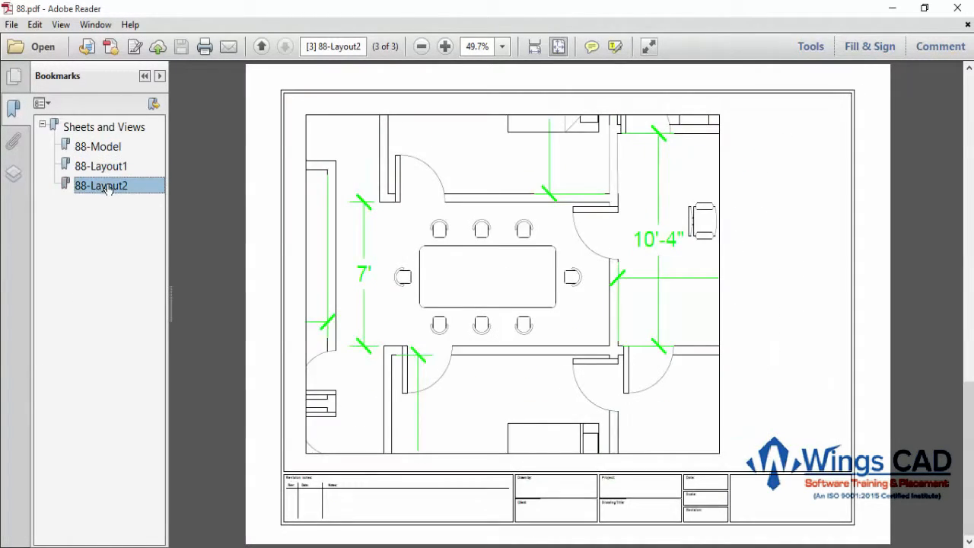
left_click(107, 168)
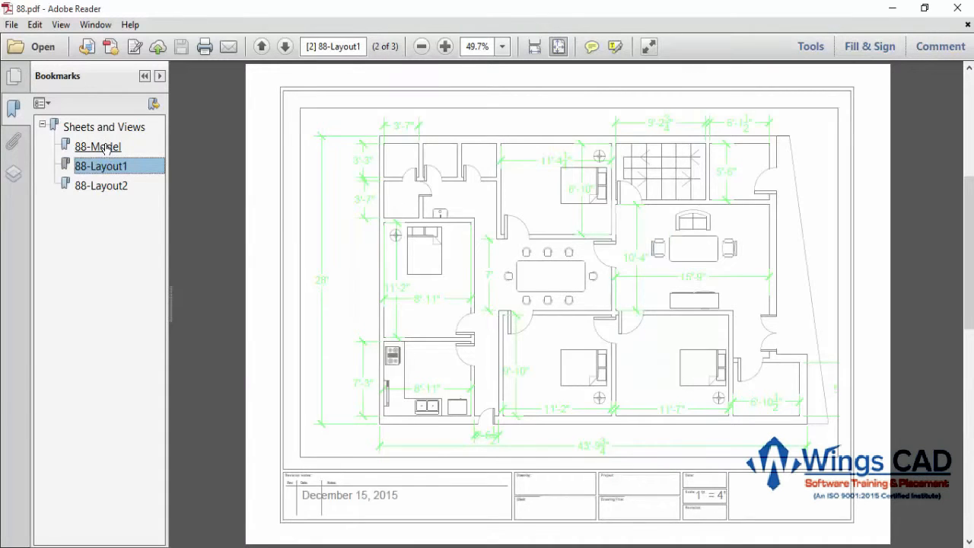
left_click(104, 148)
left_click(107, 168)
left_click(104, 187)
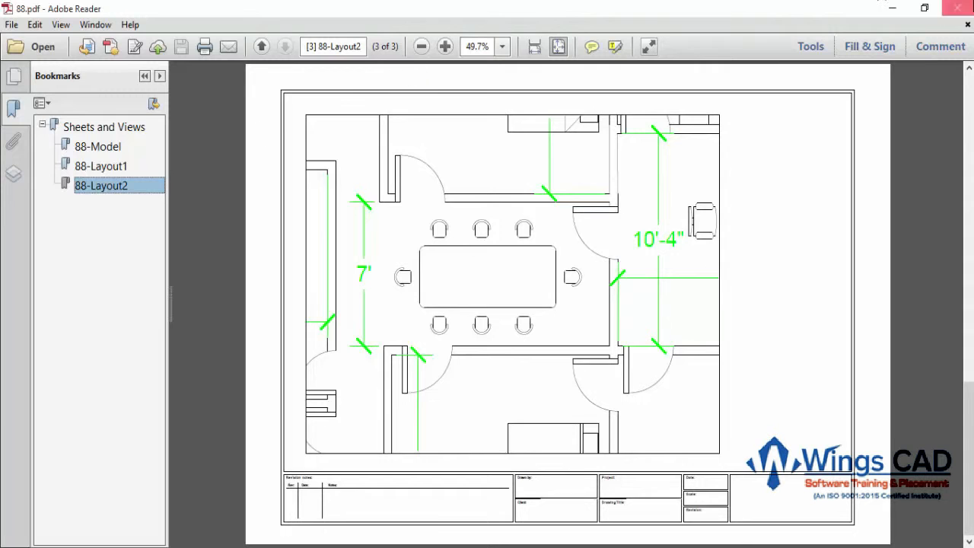
left_click(963, 8)
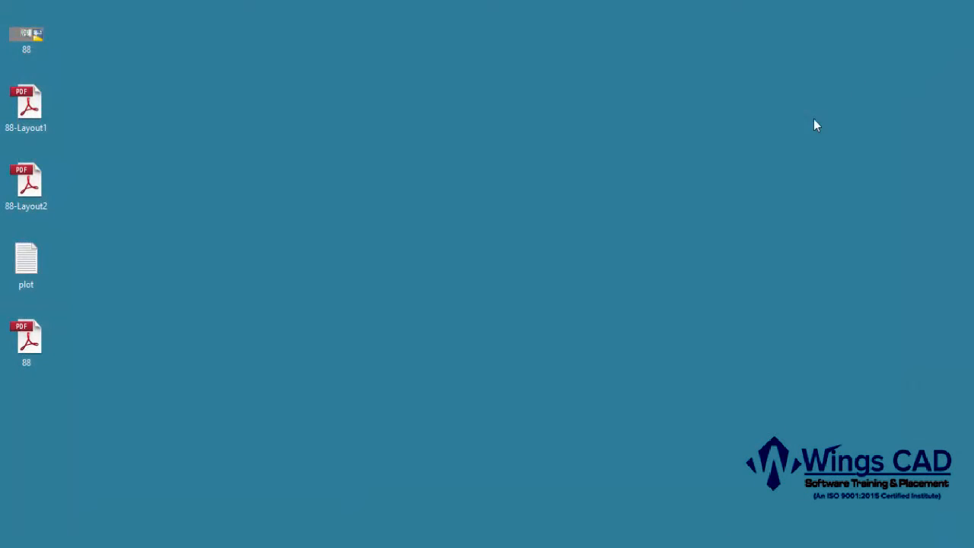